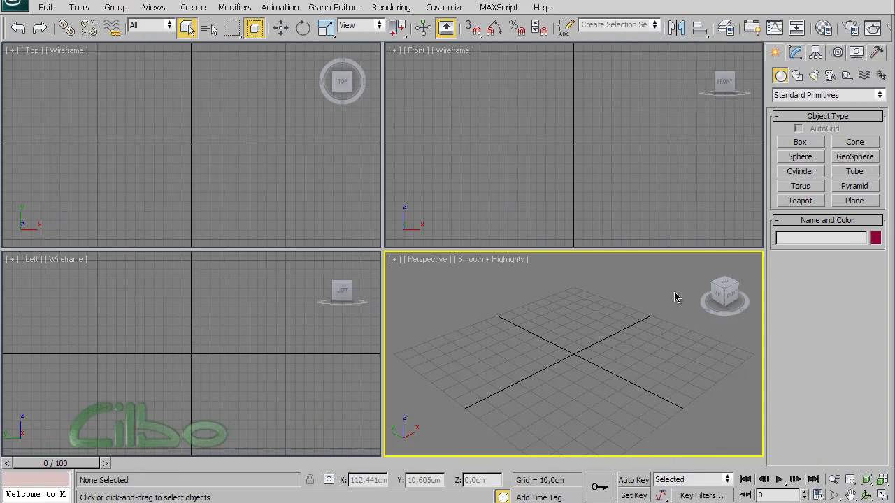
# Step: Show the Splines shape types, such as Line, Circle, Text and Helix, in the Create panel
pyautogui.click(193, 7)
pyautogui.moveTo(200, 142)
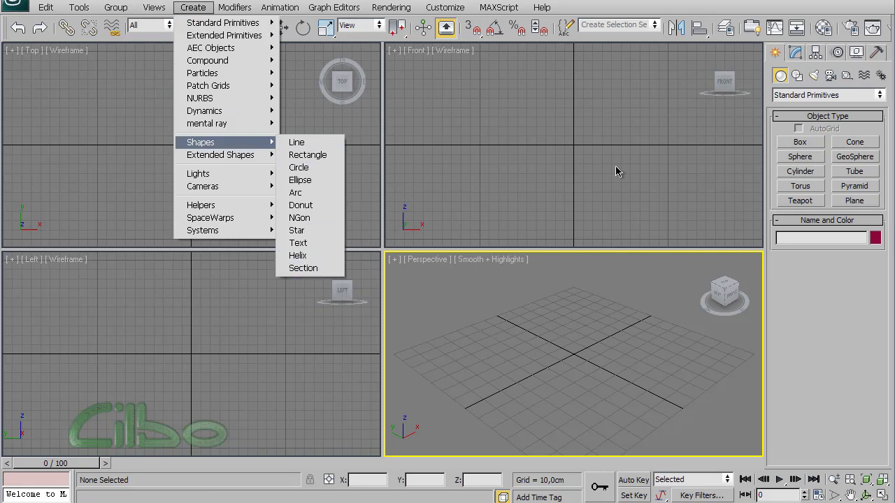
pyautogui.click(678, 157)
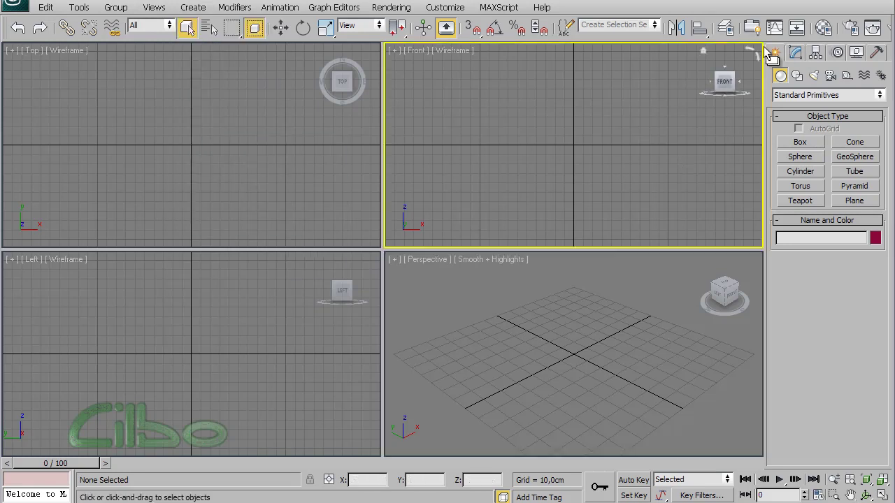
pyautogui.click(796, 76)
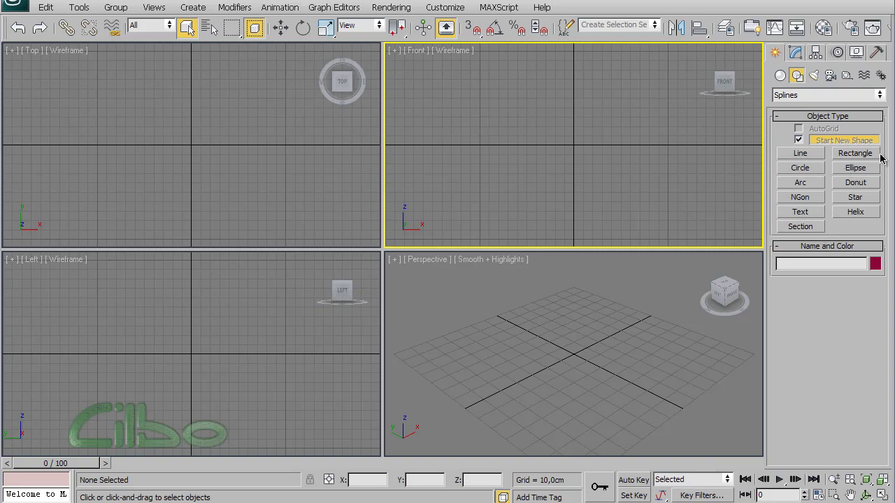
# Step: Maximize the Perspective view with Alt+W and draw a trial rectangle and circle
pyautogui.click(559, 371)
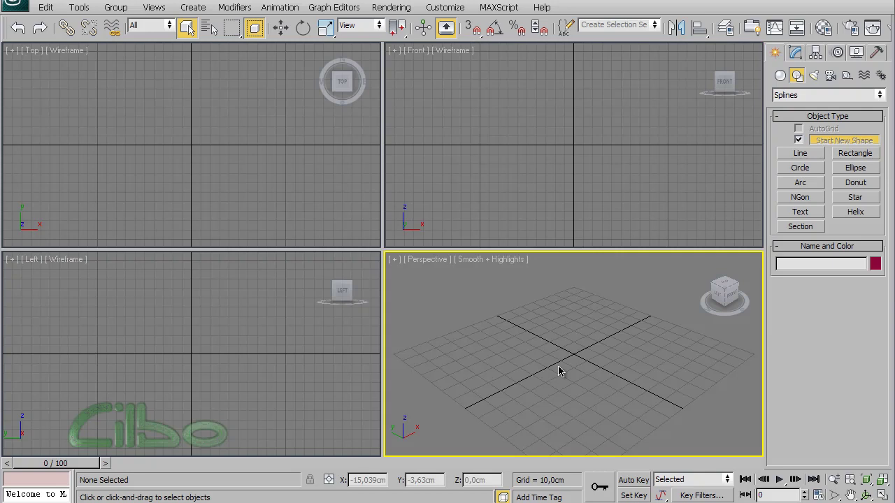
pyautogui.hotkey('alt', 'w')
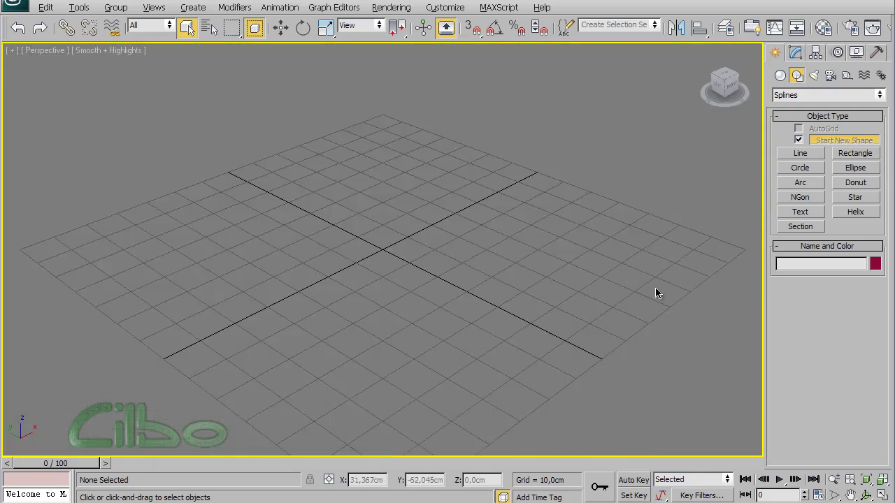
pyautogui.click(855, 153)
pyautogui.moveTo(245, 264); pyautogui.dragTo(538, 304)
pyautogui.click(800, 168)
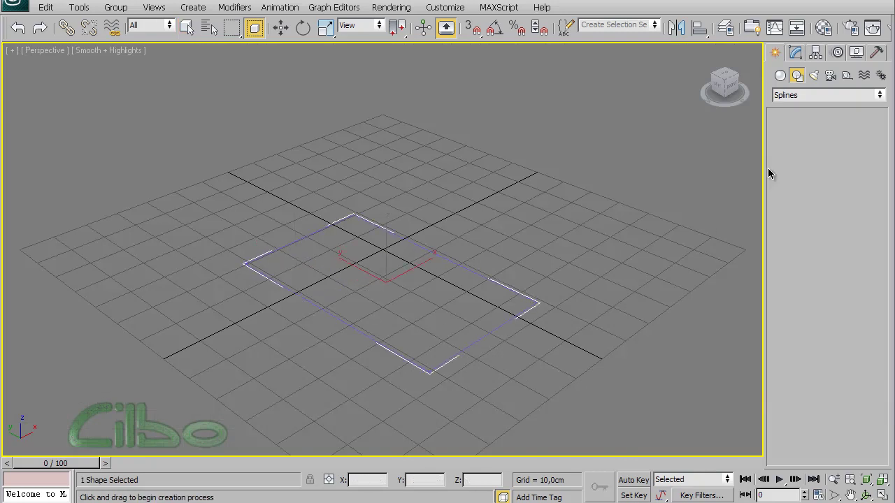
pyautogui.moveTo(380, 240); pyautogui.dragTo(455, 255)
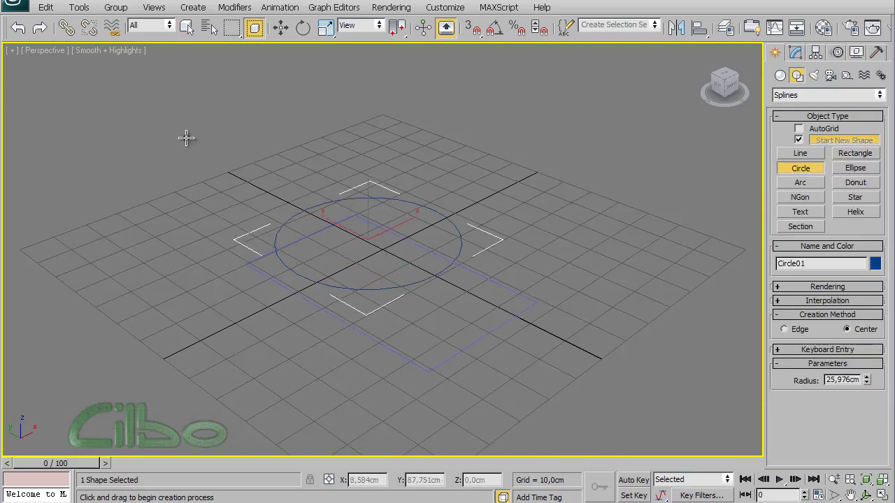
# Step: Box-select the trial rectangle and circle and delete them
pyautogui.rightClick(124, 125)
pyautogui.moveTo(97, 116); pyautogui.dragTo(633, 418)
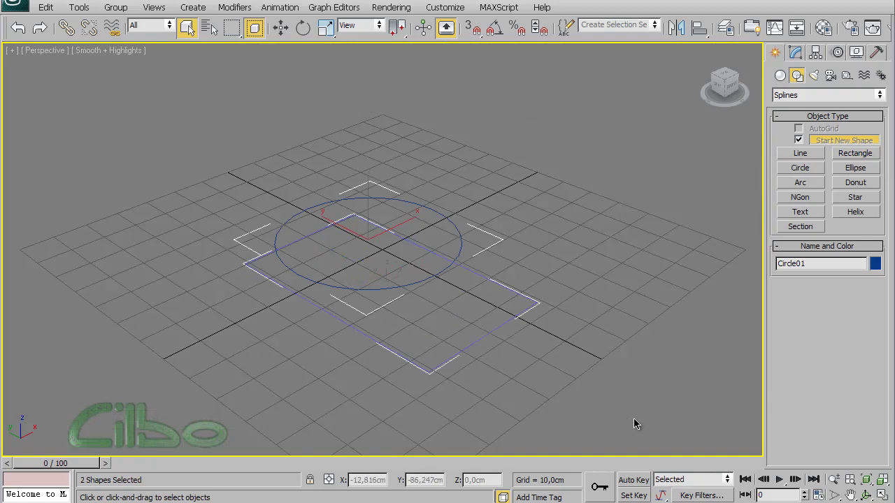
pyautogui.press('Delete')
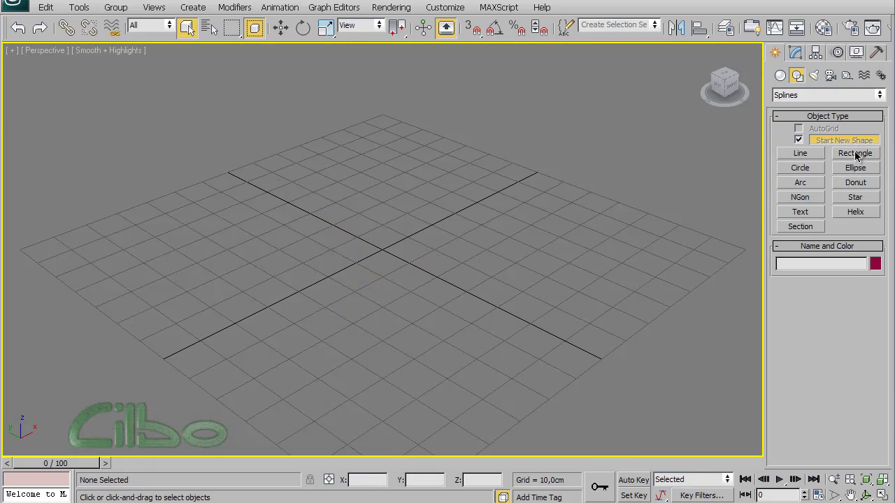
# Step: Draw Rectangle01 on the grid and shorten its length to 82,781 cm, width 68,536 cm
pyautogui.click(857, 154)
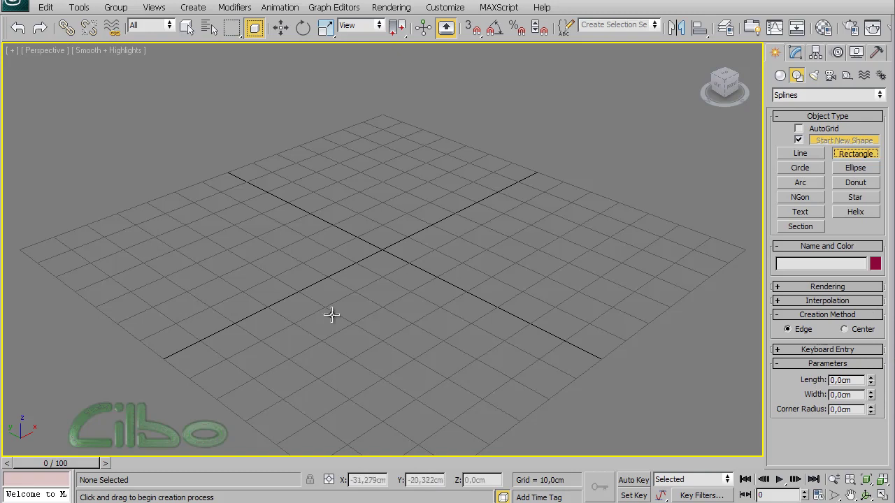
pyautogui.moveTo(204, 234)
pyautogui.mouseDown()
pyautogui.moveTo(410, 201)
pyautogui.moveTo(631, 270)
pyautogui.mouseUp()
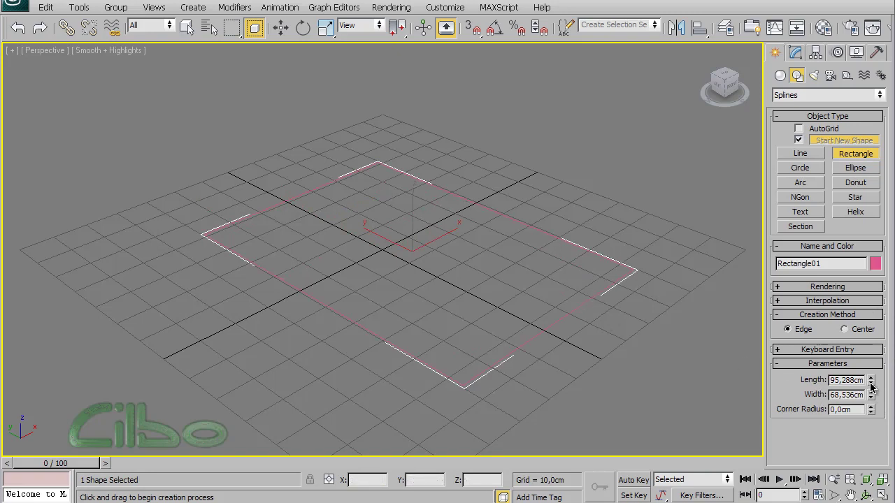
pyautogui.moveTo(871, 387); pyautogui.dragTo(878, 399)
# Step: Create Rectangle02 through Keyboard Entry with Length 30 cm and Width 40 cm at the origin
pyautogui.click(789, 351)
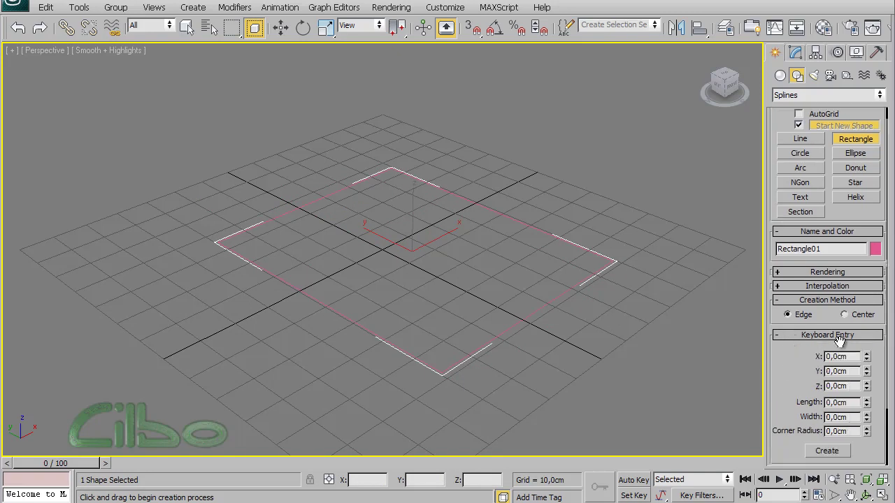
pyautogui.moveTo(878, 373); pyautogui.dragTo(876, 304)
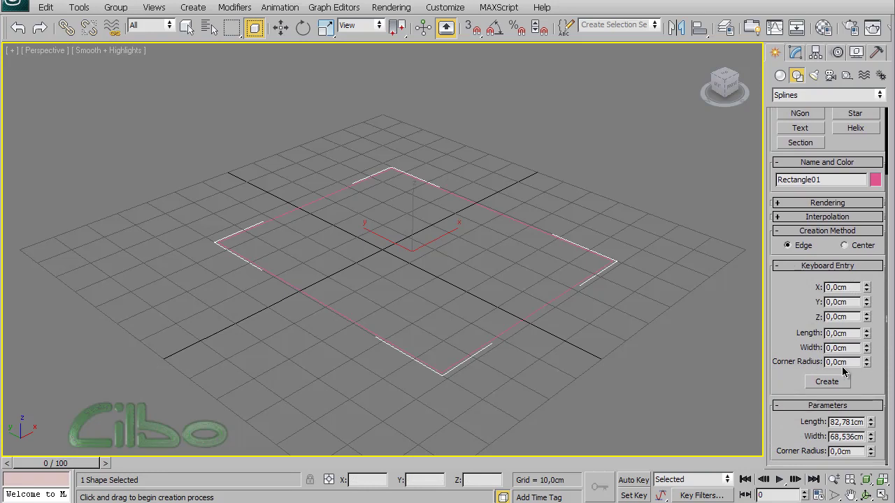
pyautogui.moveTo(853, 334); pyautogui.dragTo(806, 333)
pyautogui.write('3')
pyautogui.press('Tab')
pyautogui.click(826, 382)
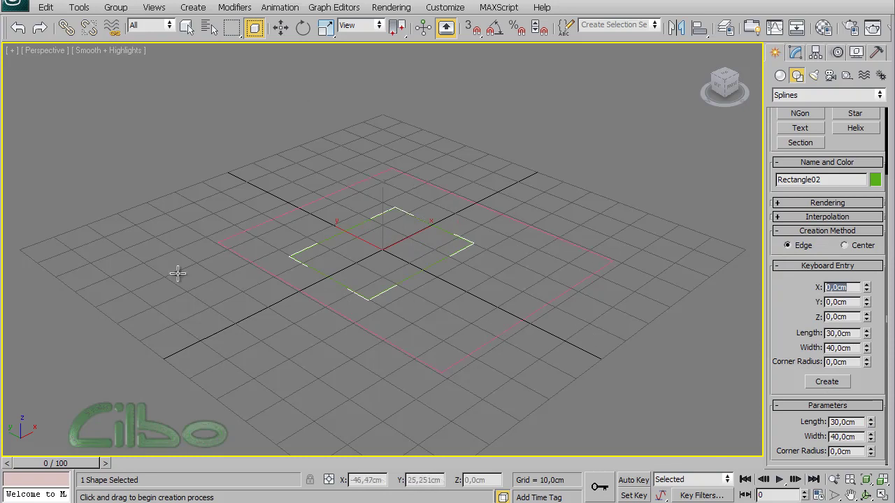
# Step: Draw a yellow rectangle of about 96 by 97 cm, then a larger pink one from the grid centre
pyautogui.moveTo(151, 253); pyautogui.dragTo(520, 292)
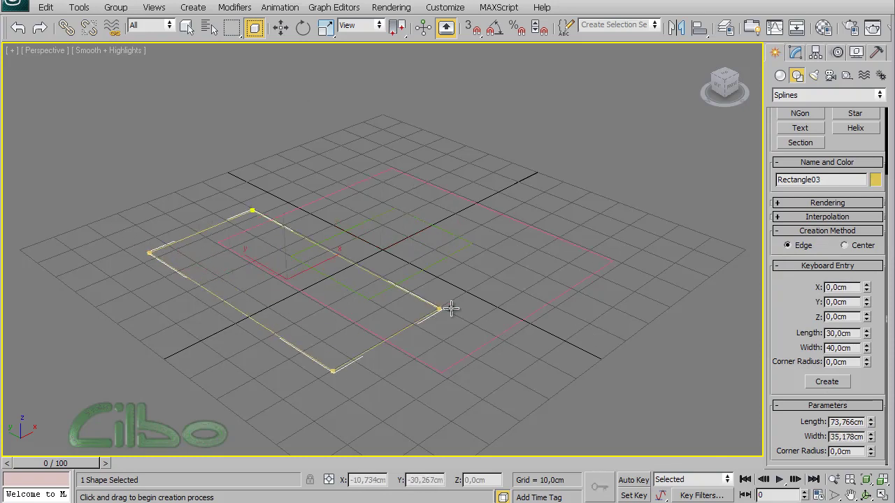
pyautogui.moveTo(519, 292); pyautogui.dragTo(654, 250)
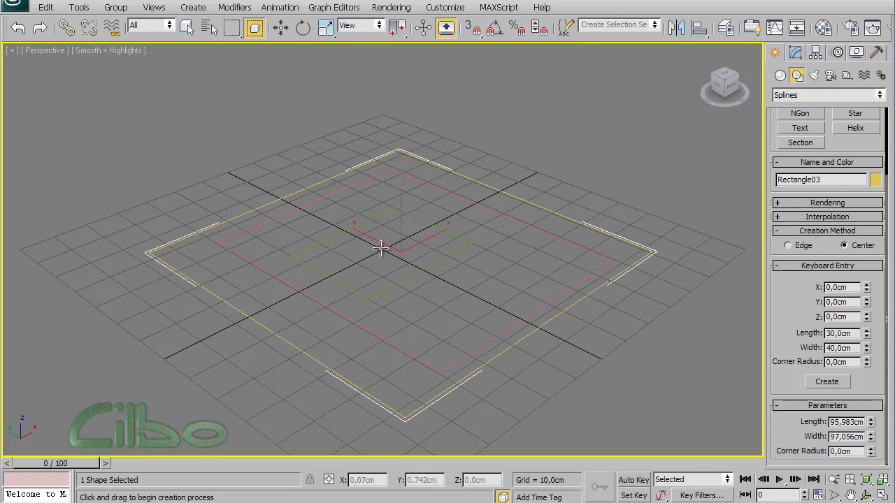
pyautogui.moveTo(379, 248); pyautogui.dragTo(537, 241)
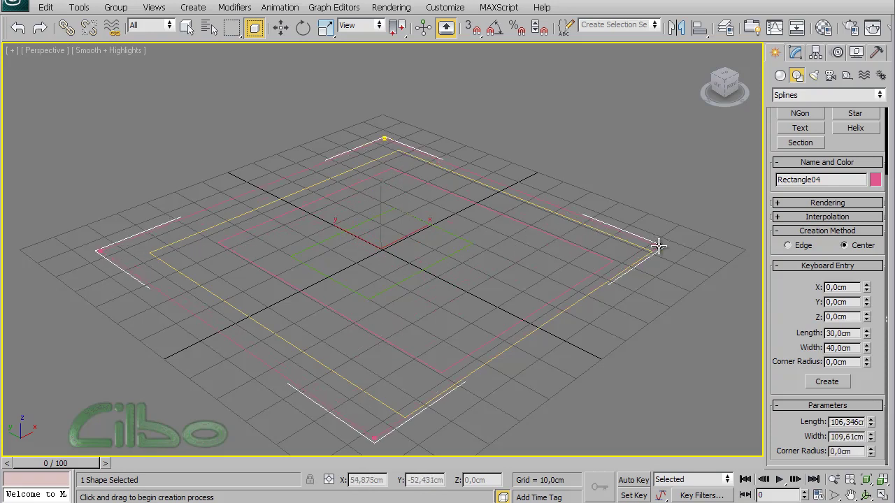
pyautogui.moveTo(537, 240)
pyautogui.mouseDown()
pyautogui.moveTo(654, 259)
pyautogui.moveTo(648, 249)
pyautogui.mouseUp()
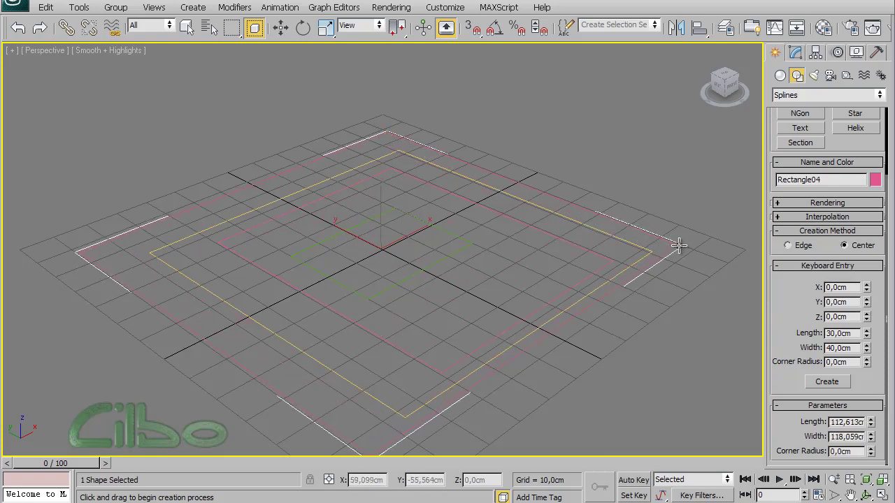
pyautogui.click(797, 218)
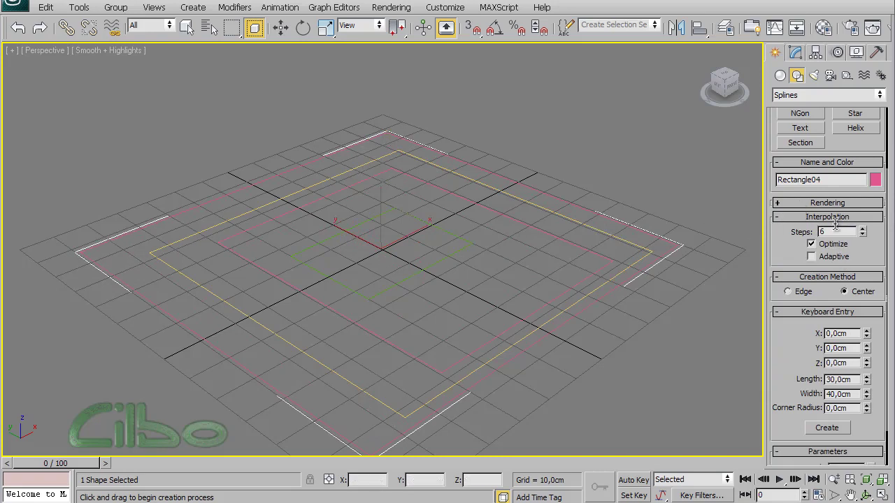
# Step: Expand the Rendering rollout, exit rectangle creation, and box-select all four rectangles
pyautogui.click(791, 205)
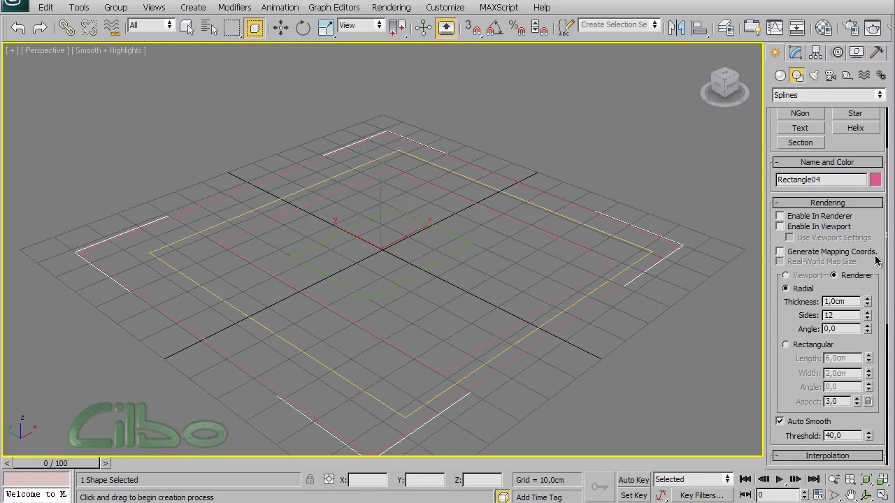
pyautogui.moveTo(875, 258); pyautogui.dragTo(874, 254)
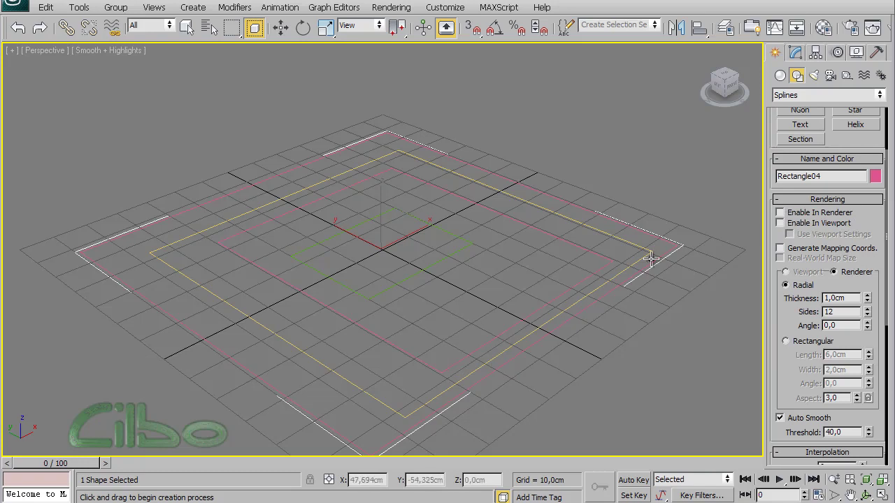
pyautogui.press('q')
pyautogui.moveTo(32, 96); pyautogui.dragTo(733, 467)
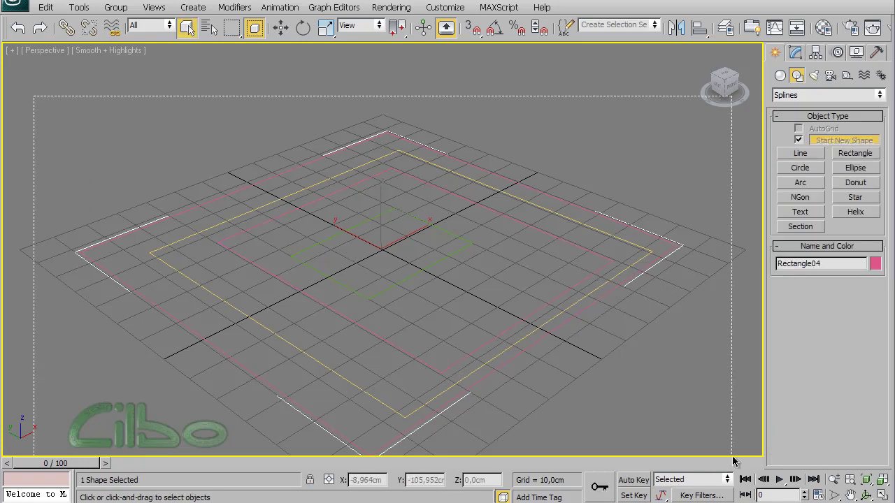
# Step: Delete the four rectangles and draw a new blue rectangle on the grid
pyautogui.press('Delete')
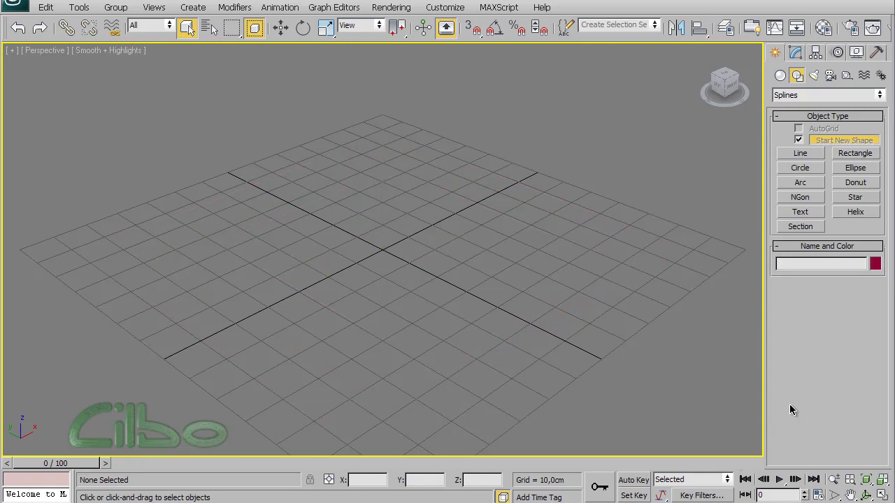
pyautogui.click(854, 153)
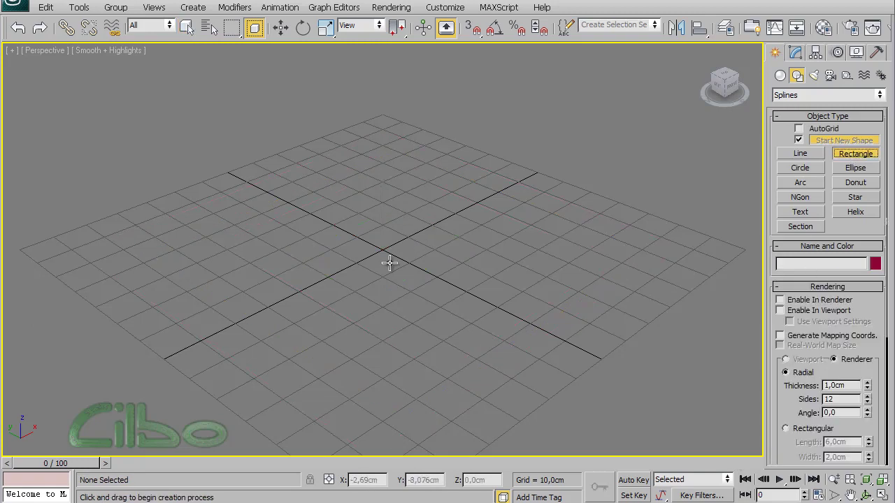
pyautogui.moveTo(160, 234); pyautogui.dragTo(400, 243)
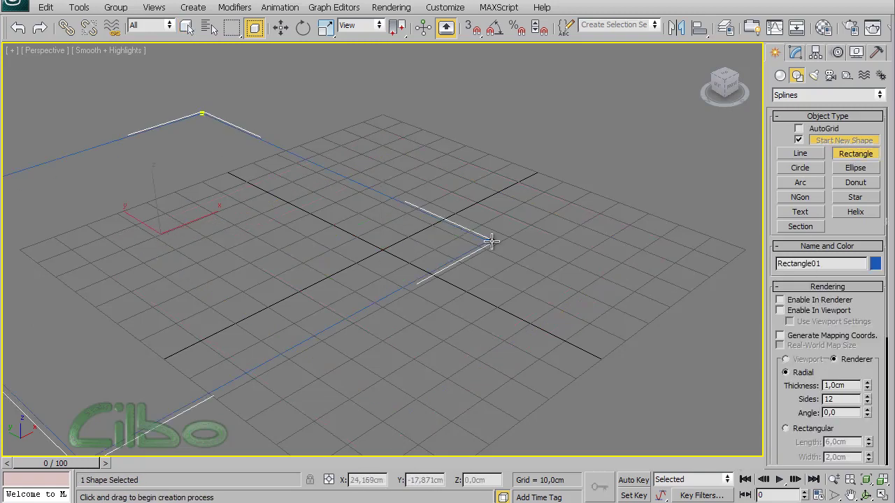
pyautogui.moveTo(224, 247); pyautogui.dragTo(401, 257, button='middle')
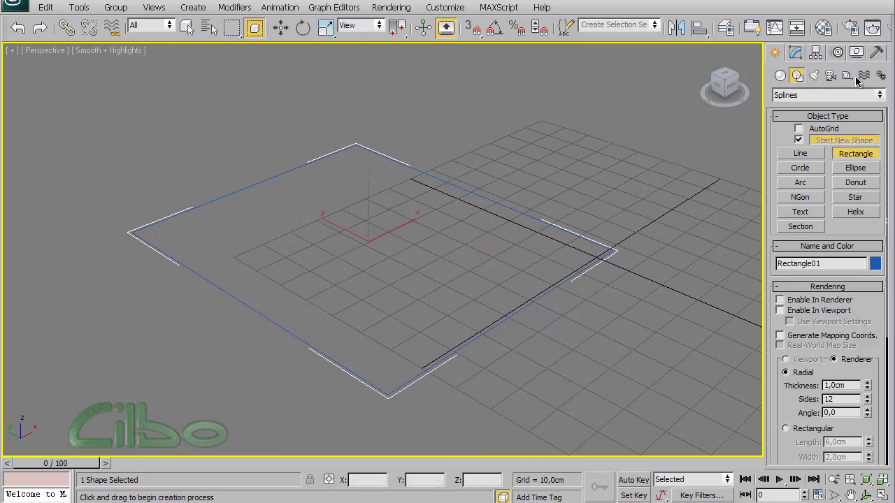
# Step: Test-render the rectangle, which gives a black image, and close the render windows
pyautogui.click(890, 29)
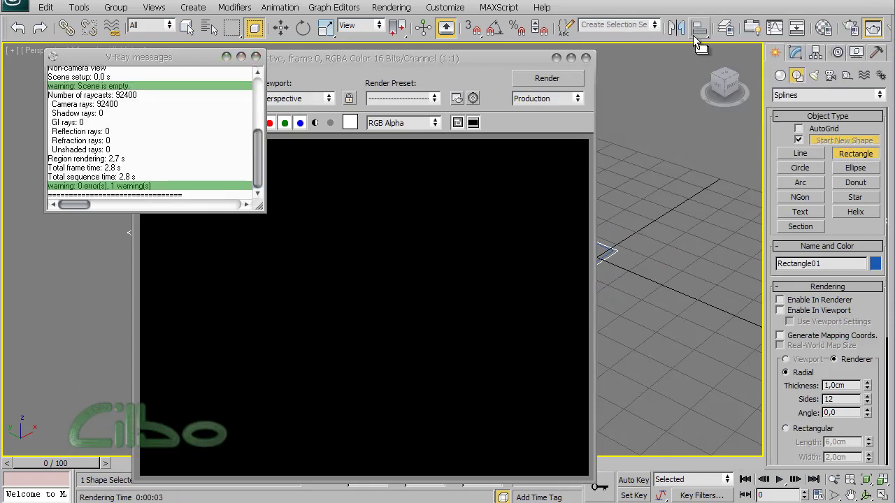
pyautogui.click(256, 57)
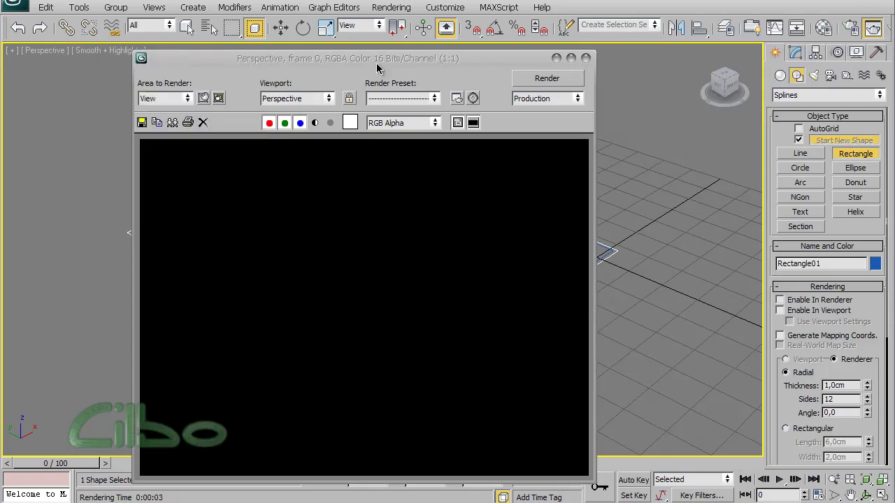
pyautogui.click(585, 59)
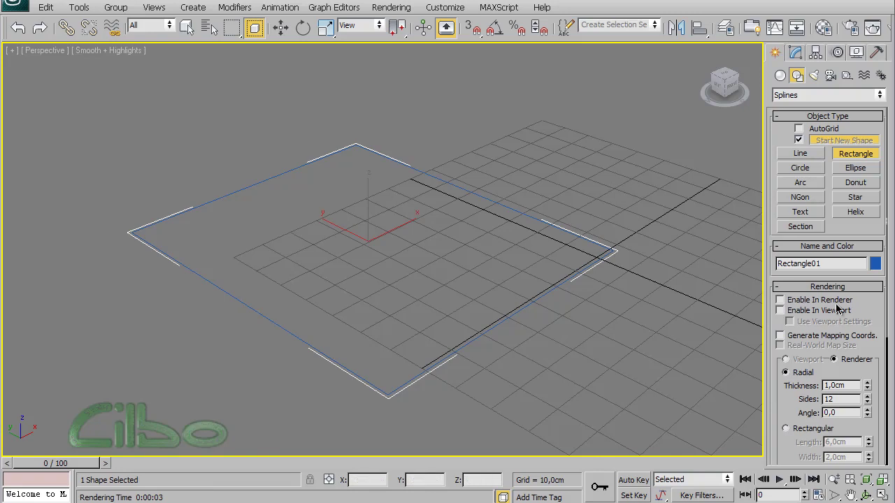
# Step: Re-render, close the render windows, and enable the rectangle in the viewport as a 1,0 cm tube
pyautogui.moveTo(870, 305); pyautogui.dragTo(867, 201)
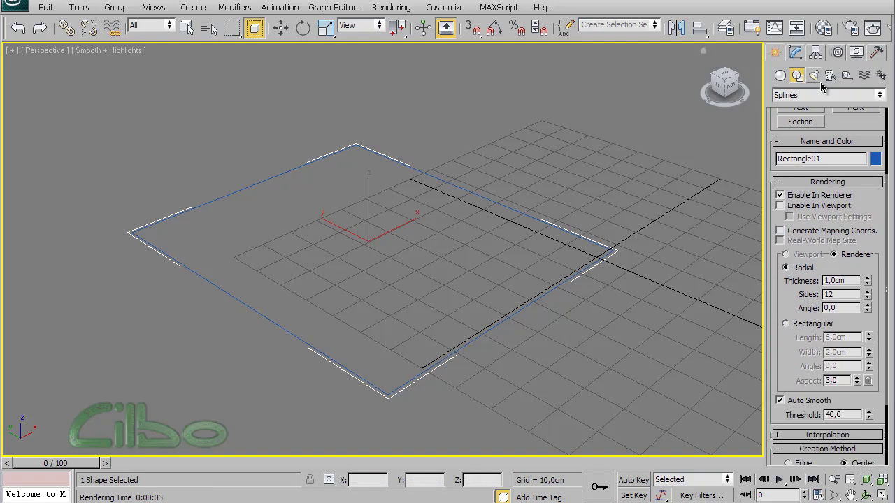
pyautogui.click(885, 29)
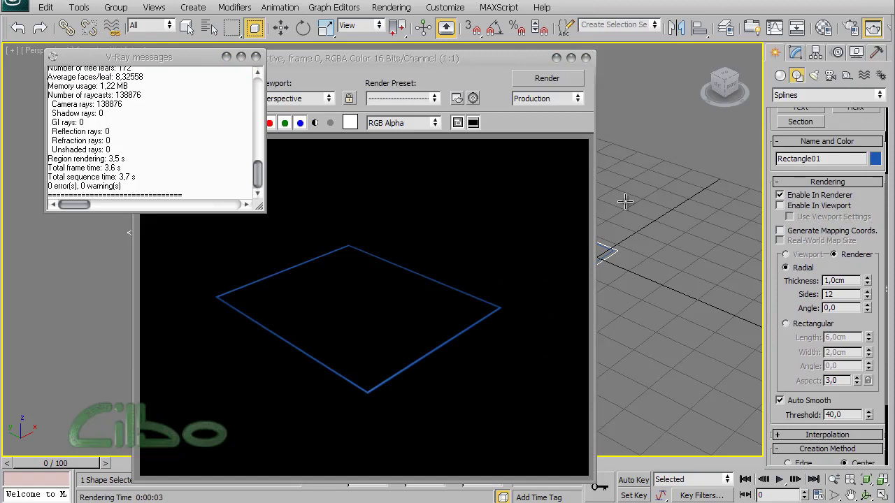
pyautogui.click(257, 56)
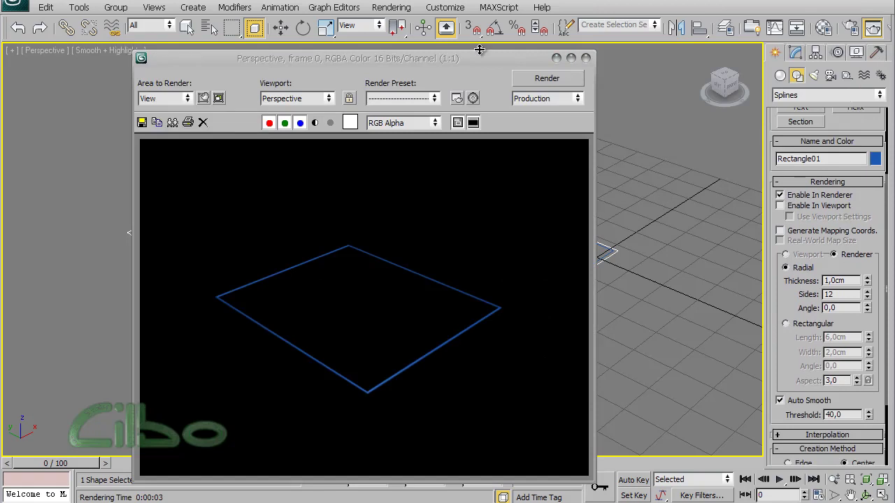
pyautogui.click(585, 58)
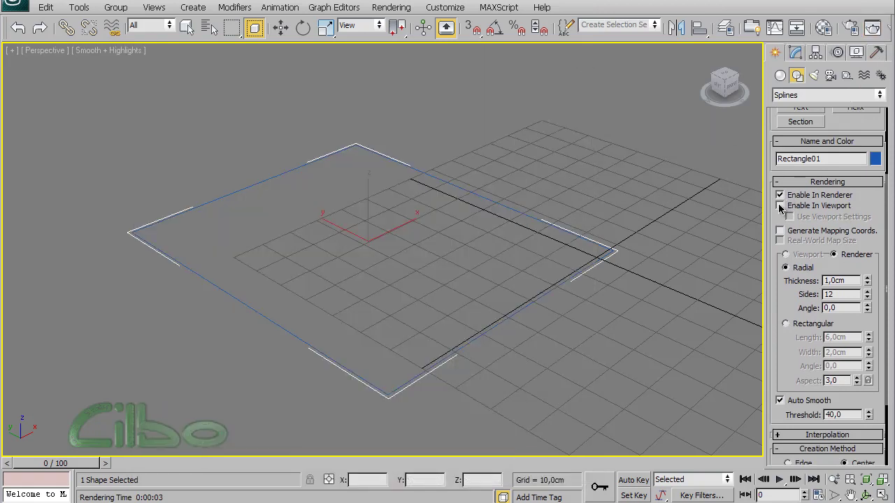
pyautogui.click(780, 206)
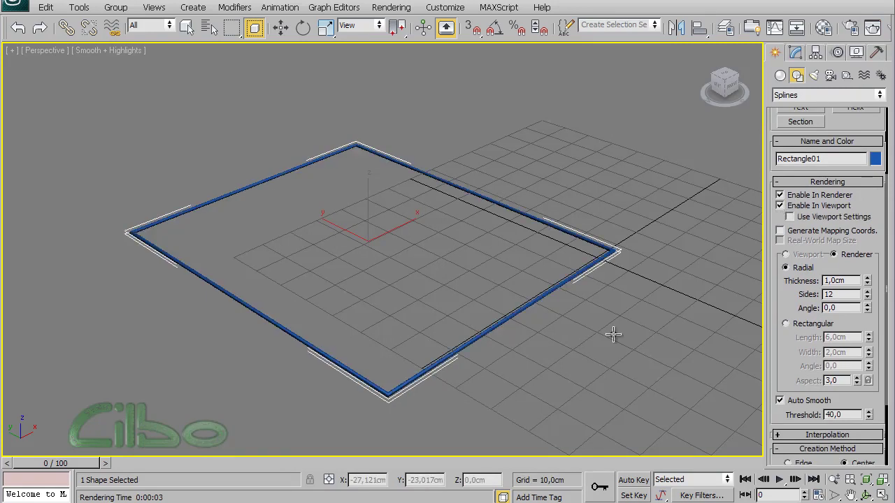
# Step: Thicken the tube, switch to a Rectangular profile, widen and rotate it, then reset Angle to 0
pyautogui.moveTo(525, 371); pyautogui.dragTo(574, 359, button='middle')
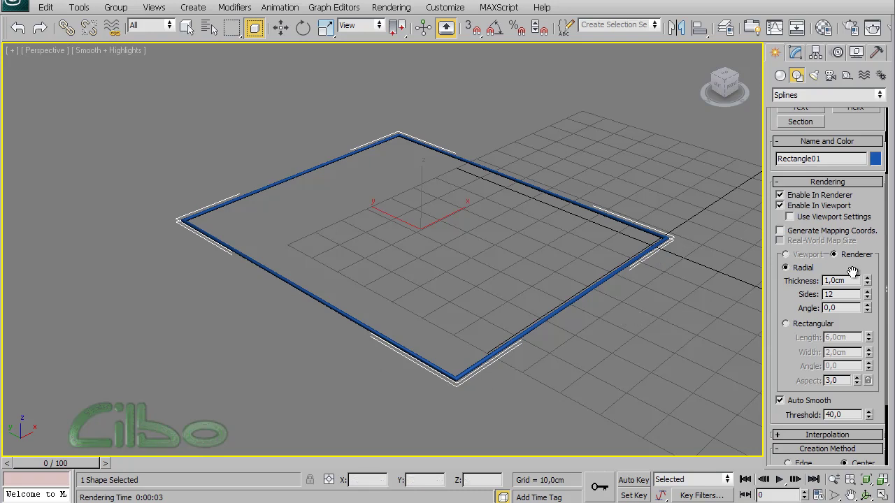
pyautogui.moveTo(868, 280); pyautogui.dragTo(864, 8)
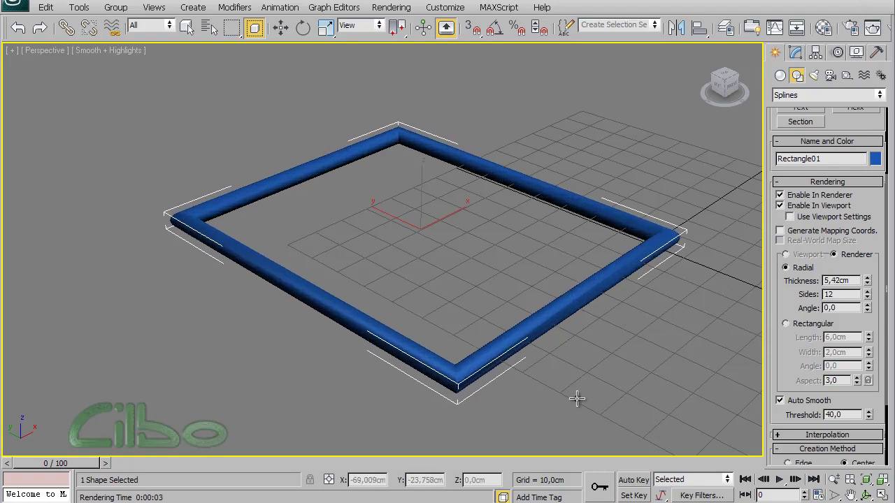
pyautogui.click(785, 325)
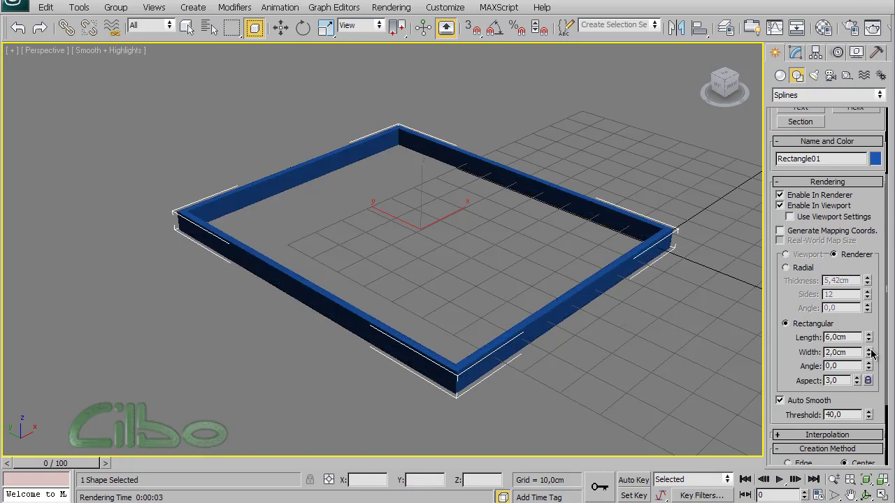
pyautogui.moveTo(869, 354)
pyautogui.mouseDown()
pyautogui.moveTo(841, 158)
pyautogui.moveTo(845, 230)
pyautogui.mouseUp()
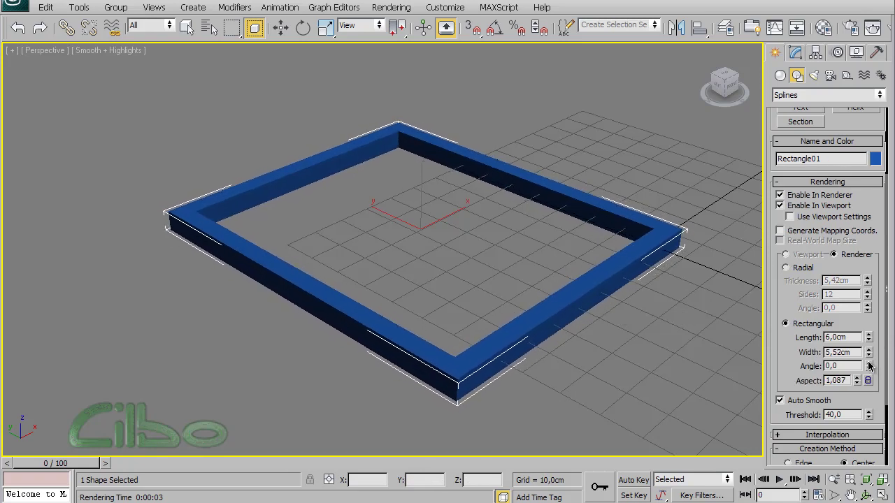
pyautogui.moveTo(870, 364); pyautogui.dragTo(874, 229)
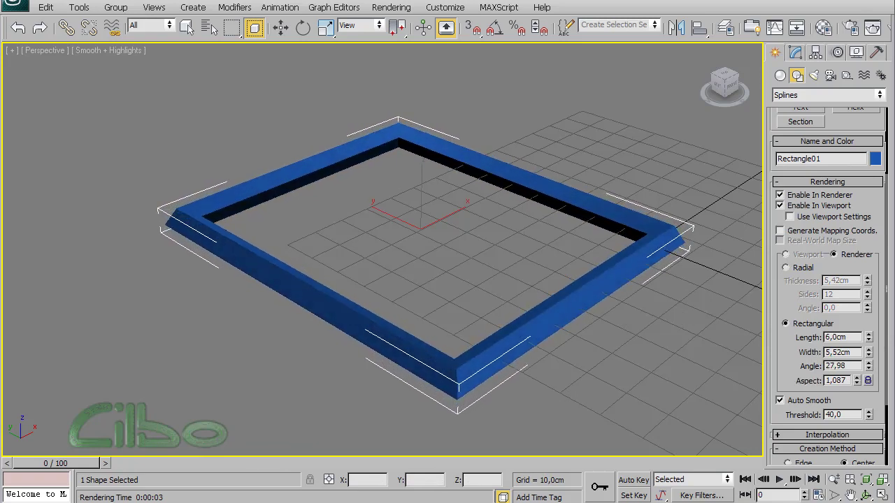
pyautogui.rightClick(870, 367)
# Step: Delete the rectangle and recentre the view on the empty grid
pyautogui.moveTo(673, 345)
pyautogui.mouseDown(button='middle')
pyautogui.moveTo(557, 345)
pyautogui.moveTo(457, 323)
pyautogui.moveTo(516, 328)
pyautogui.mouseUp(button='middle')
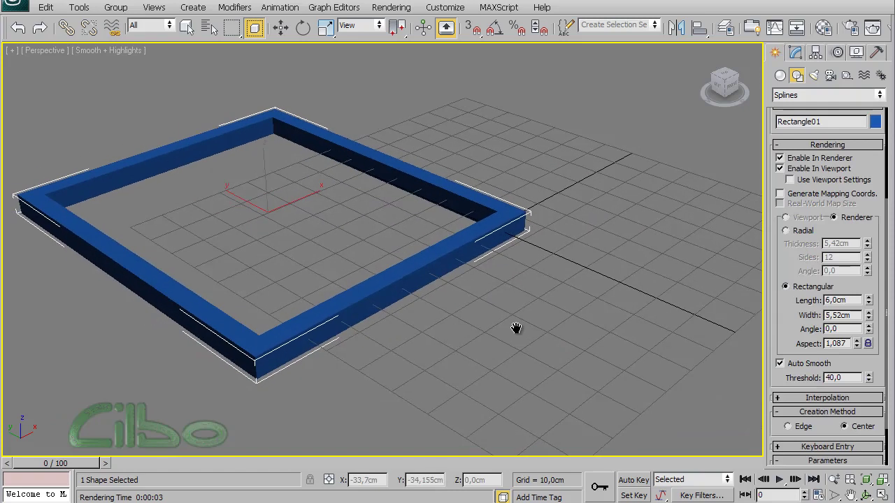
pyautogui.press('Delete')
pyautogui.moveTo(598, 265); pyautogui.dragTo(517, 284, button='middle')
pyautogui.scroll(4, 834, 220)
# Step: Set a Radial profile with 1.0 cm thickness and draw a 48,997 cm radius circle at the grid origin
pyautogui.click(802, 166)
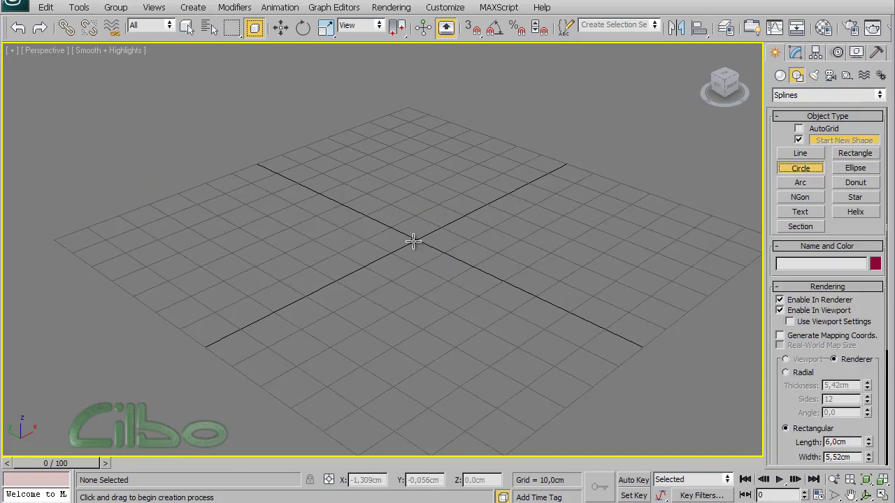
pyautogui.moveTo(880, 310); pyautogui.dragTo(874, 212)
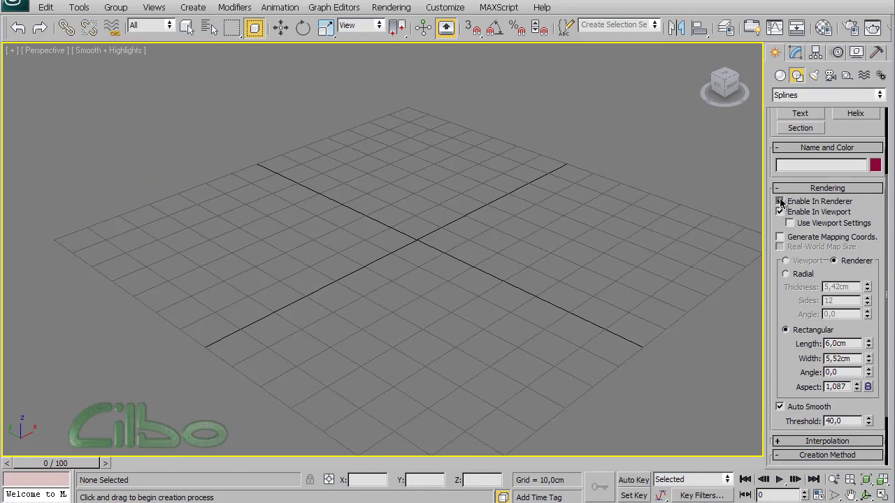
pyautogui.click(786, 274)
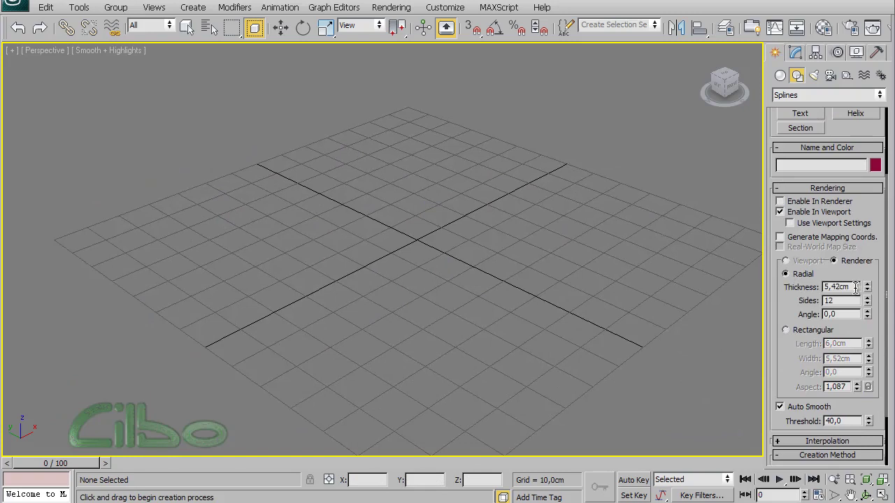
pyautogui.moveTo(854, 286); pyautogui.dragTo(773, 288)
pyautogui.write('1')
pyautogui.press('Return')
pyautogui.moveTo(881, 405); pyautogui.dragTo(879, 303)
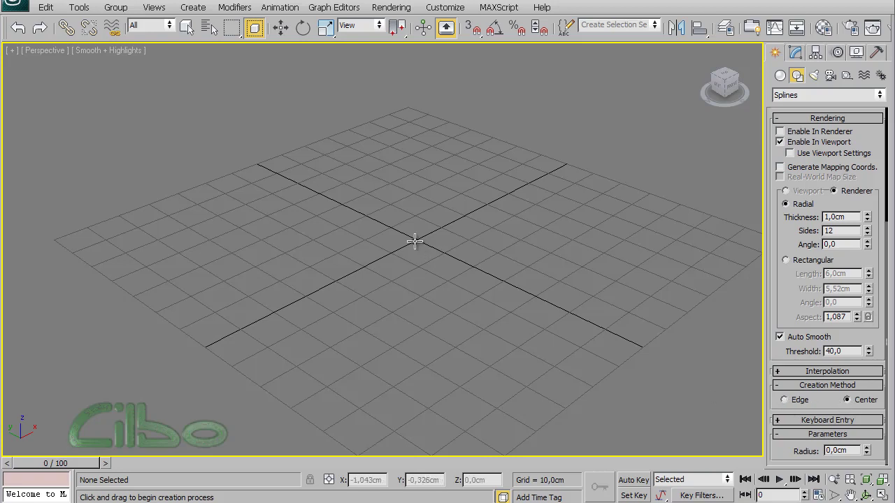
pyautogui.moveTo(415, 239)
pyautogui.mouseDown()
pyautogui.moveTo(499, 309)
pyautogui.moveTo(511, 333)
pyautogui.mouseUp()
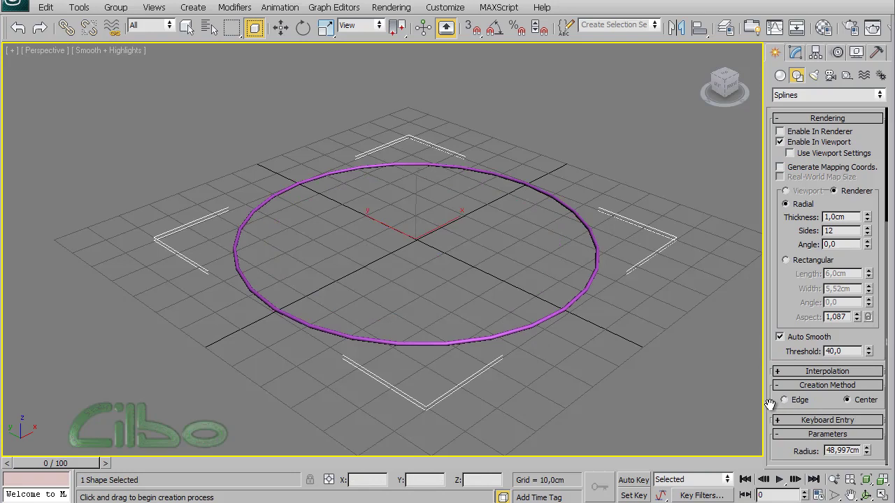
# Step: Expand the circle's Keyboard Entry and Interpolation rollouts, then return to the four-viewport layout
pyautogui.click(793, 421)
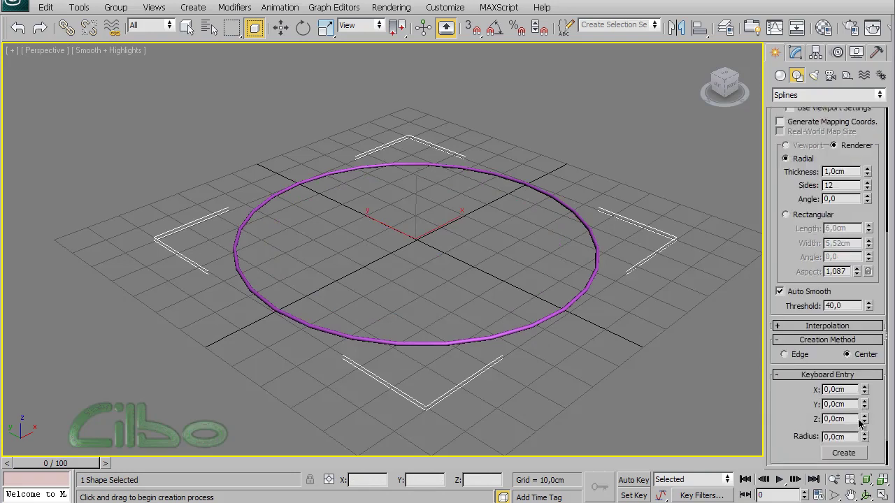
pyautogui.moveTo(869, 373); pyautogui.dragTo(870, 332)
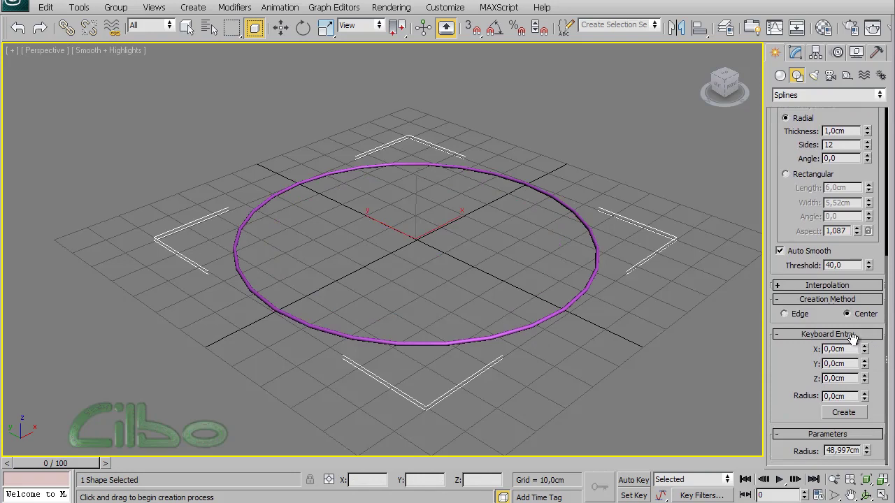
pyautogui.click(802, 286)
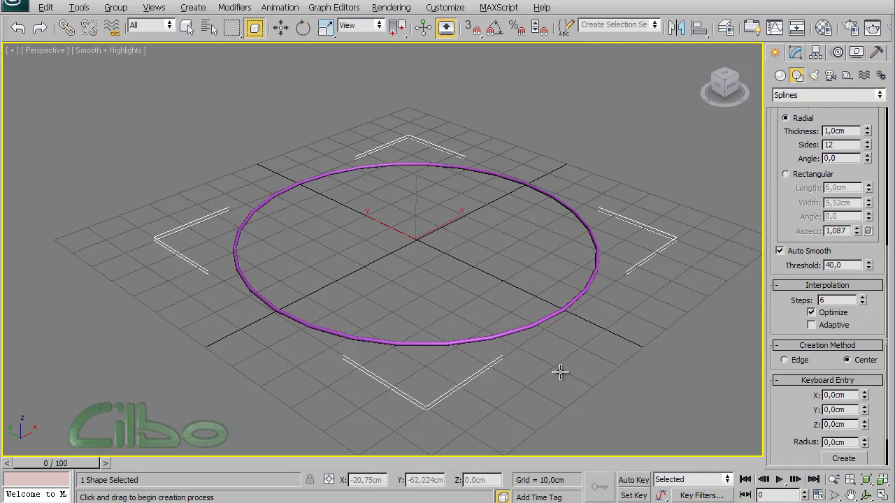
pyautogui.hotkey('alt', 'w')
# Step: Maximize the Top viewport, then zoom and pan onto the circle
pyautogui.click(311, 200)
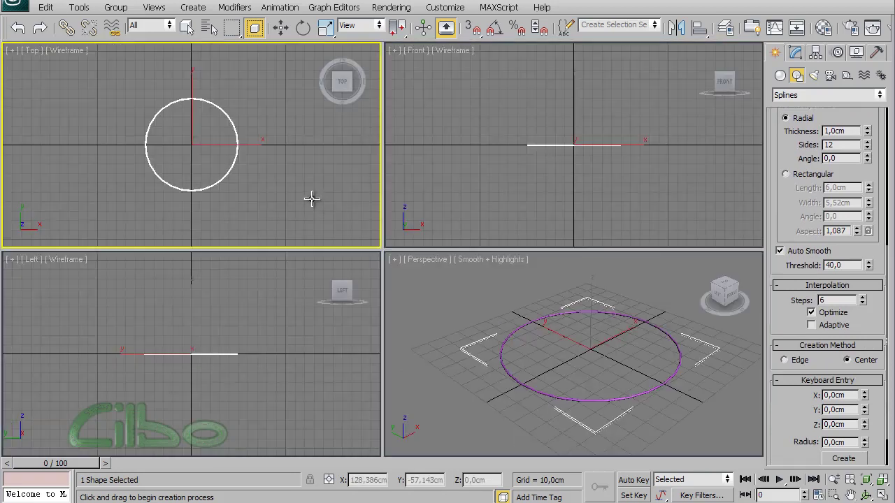
pyautogui.hotkey('alt', 'w')
pyautogui.moveTo(529, 240); pyautogui.dragTo(550, 244, button='middle')
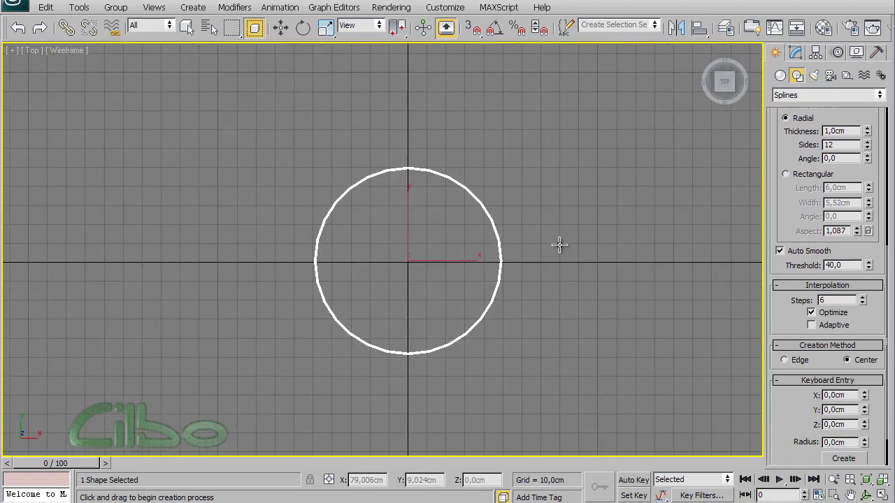
pyautogui.scroll(3, 632, 287)
pyautogui.scroll(1, 619, 233)
pyautogui.scroll(1, 601, 220)
pyautogui.moveTo(592, 212); pyautogui.dragTo(445, 224, button='middle')
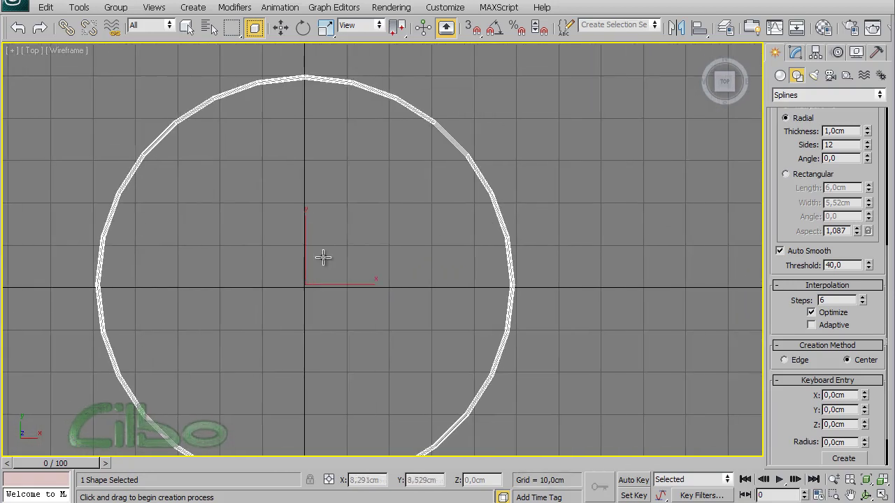
# Step: Convert the circle to an Editable Spline, turn off Enable In Viewport, and enter Vertex level
pyautogui.rightClick(309, 276)
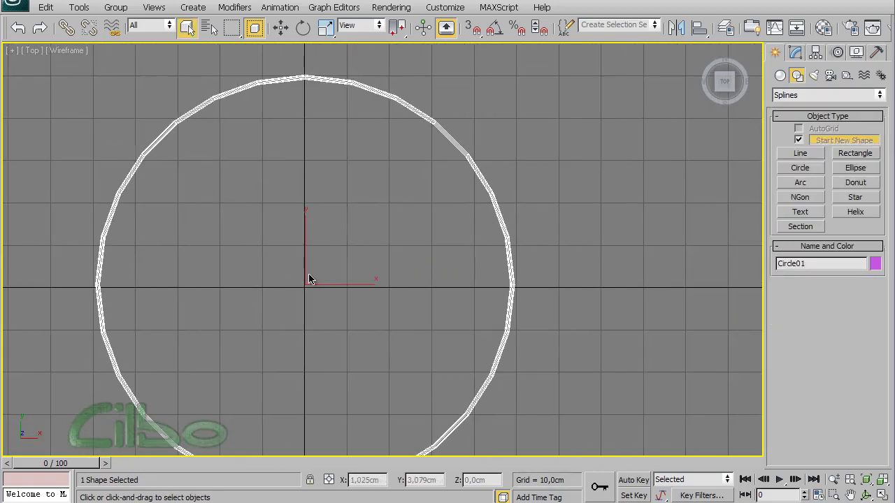
pyautogui.rightClick(309, 279)
pyautogui.moveTo(361, 400)
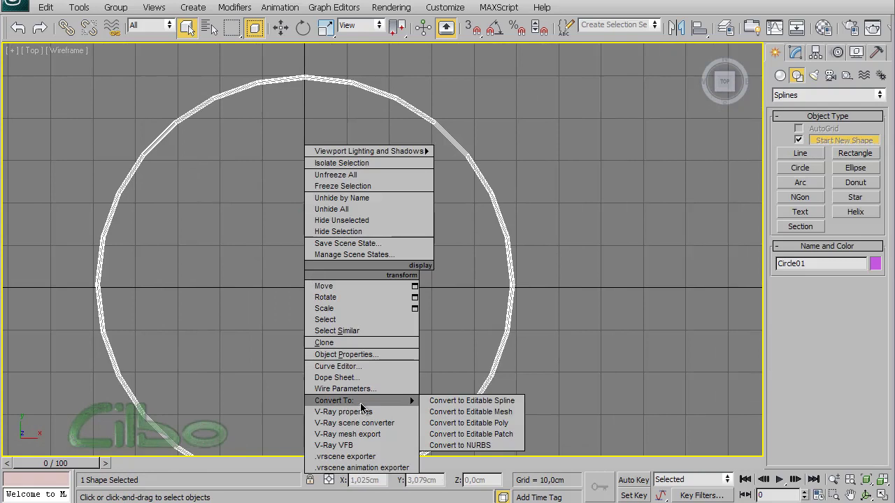
pyautogui.click(475, 402)
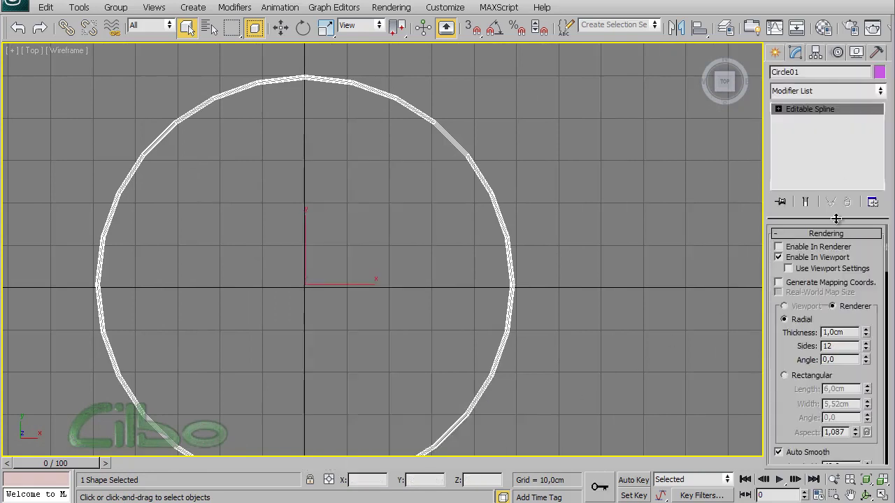
pyautogui.click(778, 257)
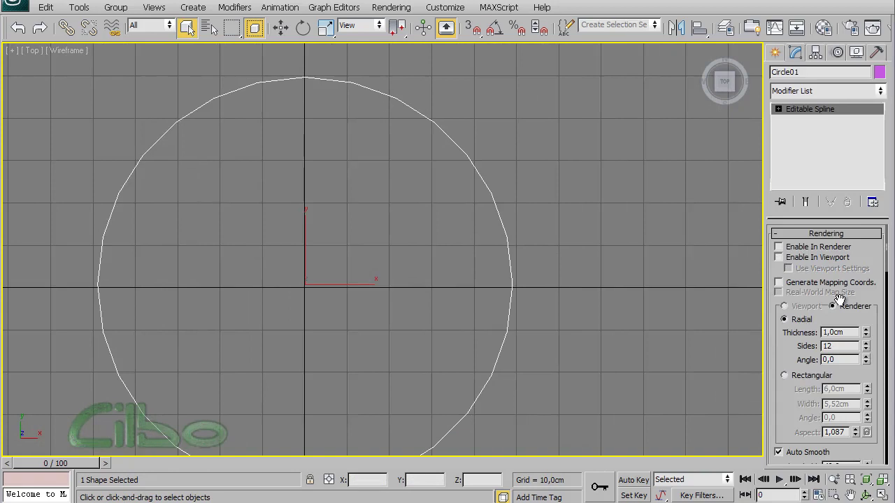
pyautogui.click(779, 109)
pyautogui.click(796, 120)
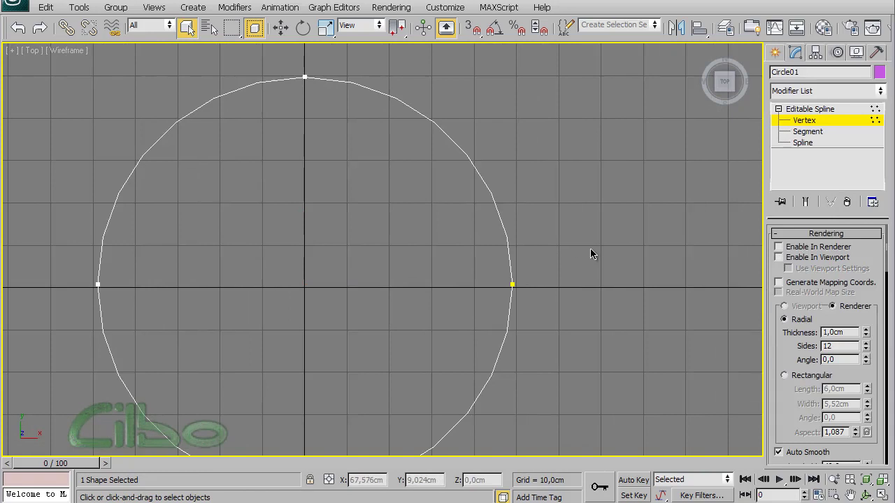
pyautogui.scroll(-2, 590, 253)
pyautogui.moveTo(559, 263); pyautogui.dragTo(631, 246, button='middle')
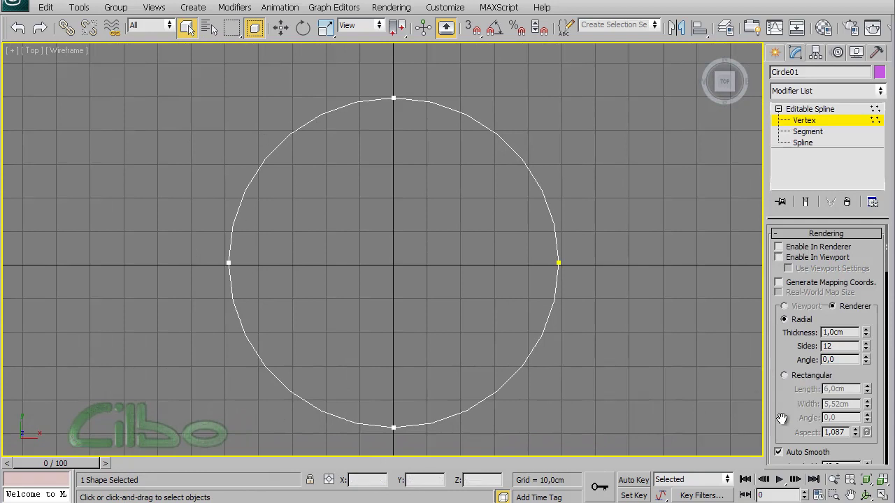
pyautogui.moveTo(778, 415); pyautogui.dragTo(779, 254)
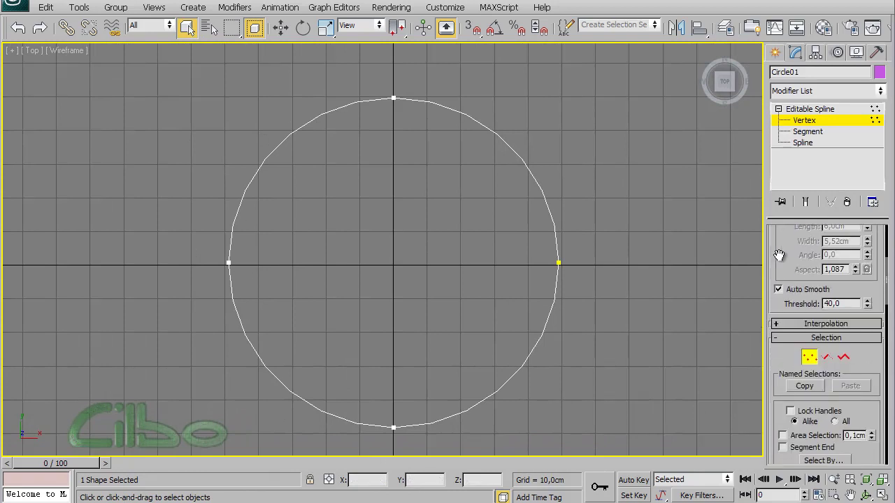
# Step: Expand the Interpolation rollout, showing Steps 6 with Optimize checked
pyautogui.click(784, 325)
pyautogui.scroll(-1, 873, 353)
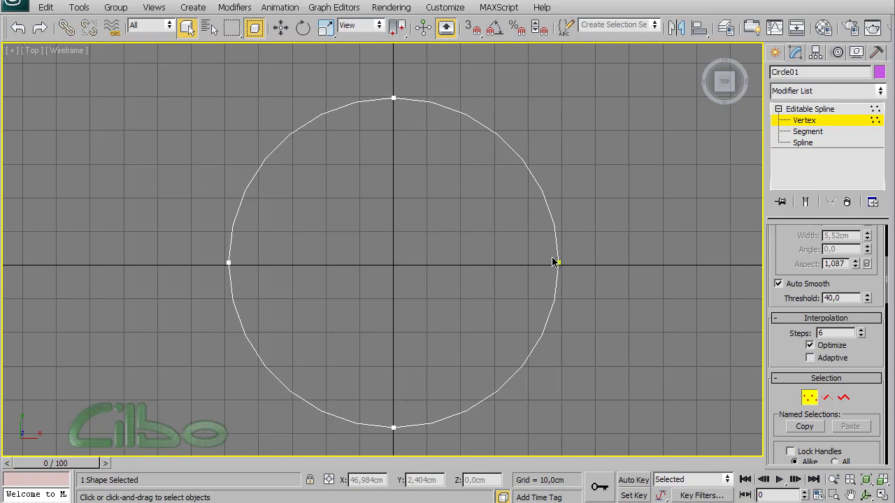
# Step: Select the circle's right vertex, lower interpolation steps to 2, then restore 6
pyautogui.click(559, 263)
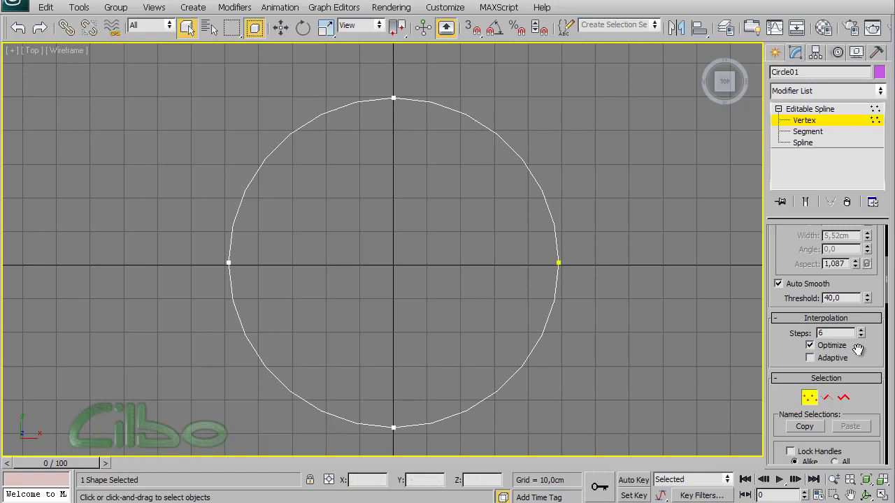
pyautogui.moveTo(669, 301); pyautogui.dragTo(634, 362, button='middle')
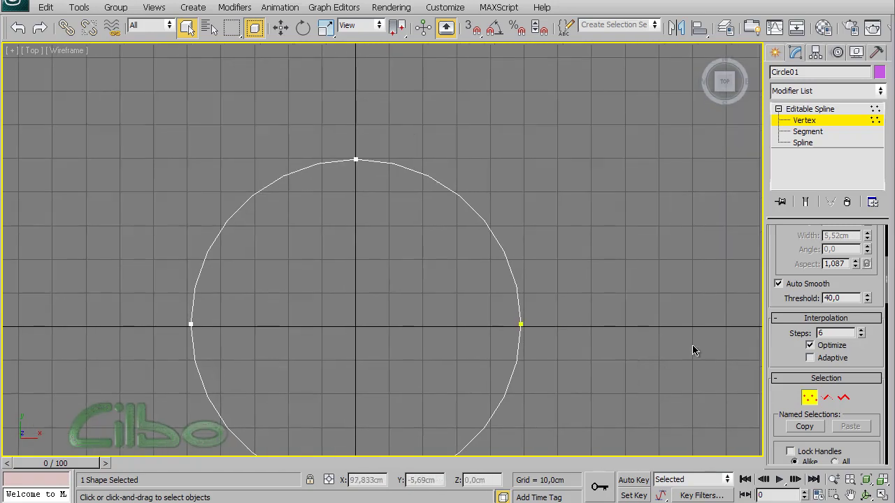
pyautogui.moveTo(707, 345)
pyautogui.keyDown('ctrl'); pyautogui.keyDown('alt'); pyautogui.mouseDown(button='middle')
pyautogui.moveTo(701, 286)
pyautogui.moveTo(645, 301)
pyautogui.mouseUp(button='middle'); pyautogui.keyUp('alt'); pyautogui.keyUp('ctrl')
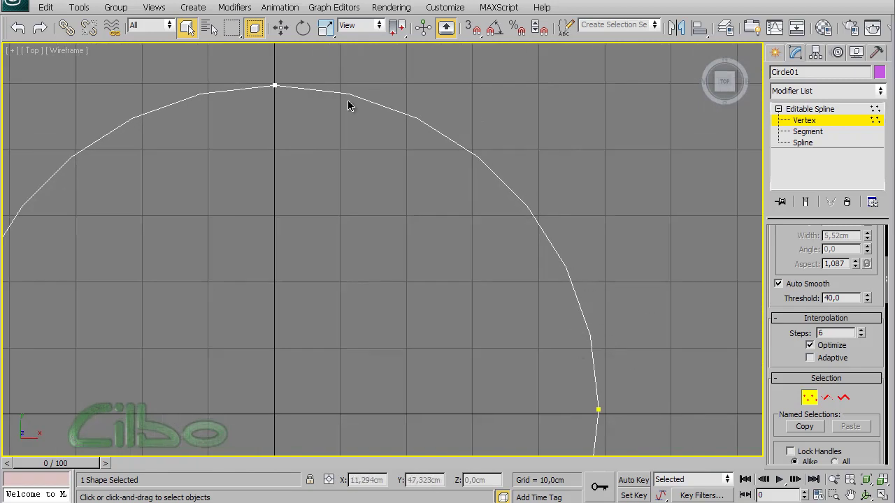
pyautogui.click(861, 336)
pyautogui.click(863, 336)
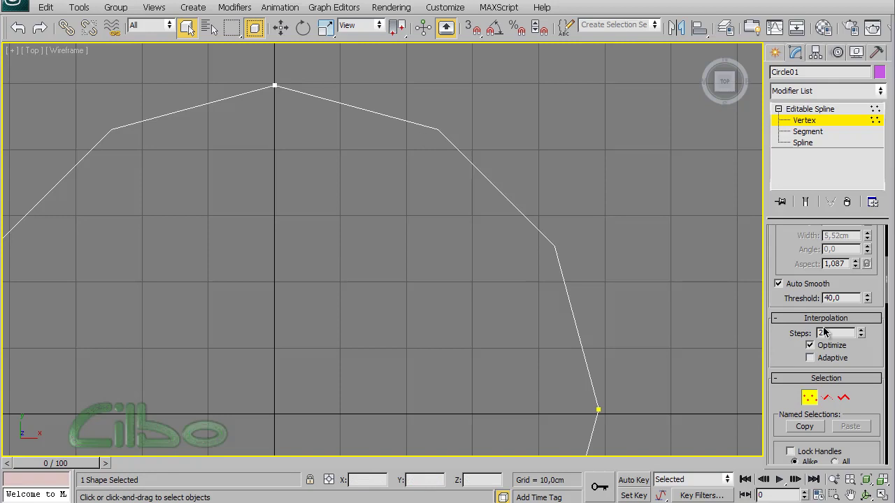
pyautogui.click(862, 331)
pyautogui.doubleClick(832, 333)
pyautogui.press('Return')
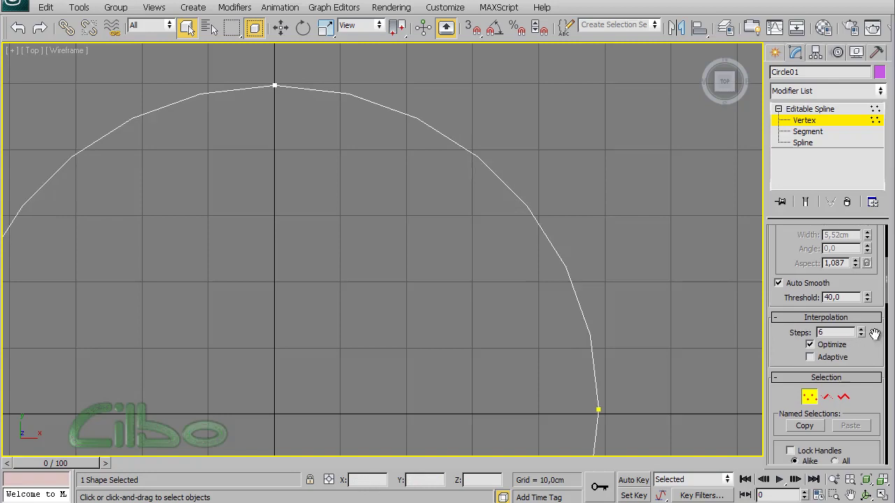
# Step: Drop steps to 2 again, toggle Adaptive on and off, then set Steps back to 6
pyautogui.click(861, 335)
pyautogui.click(860, 335)
pyautogui.click(860, 335)
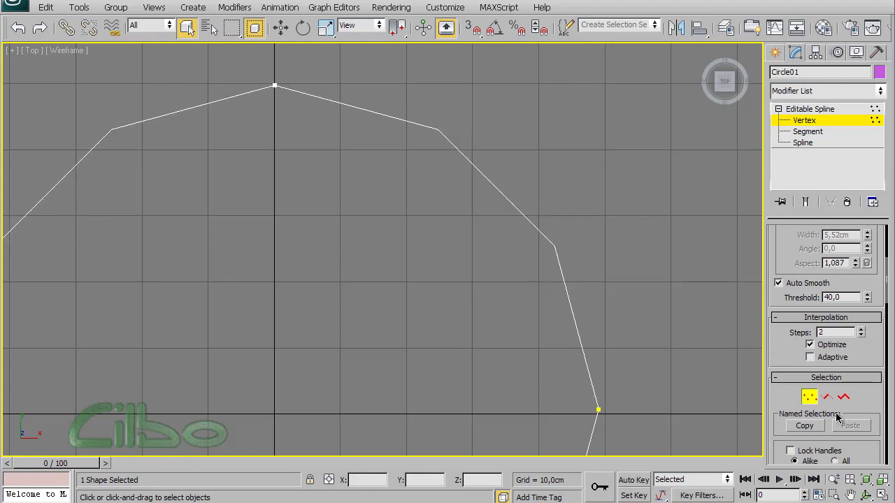
pyautogui.click(810, 358)
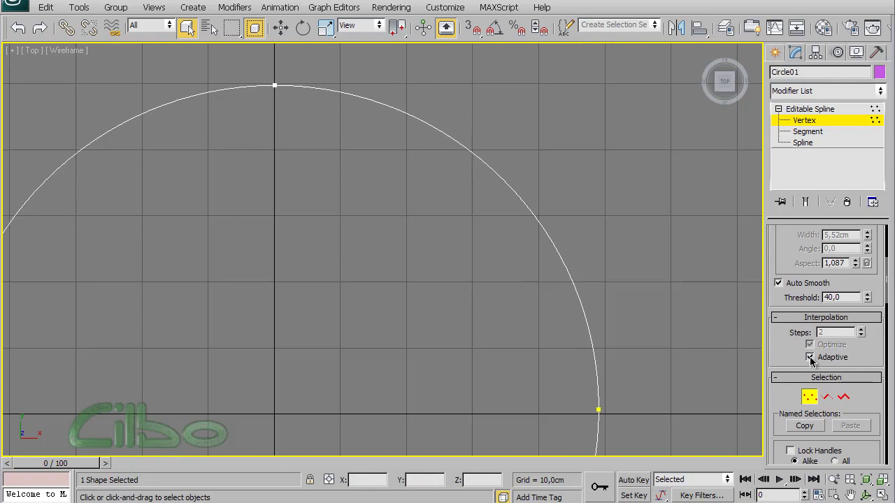
pyautogui.click(810, 358)
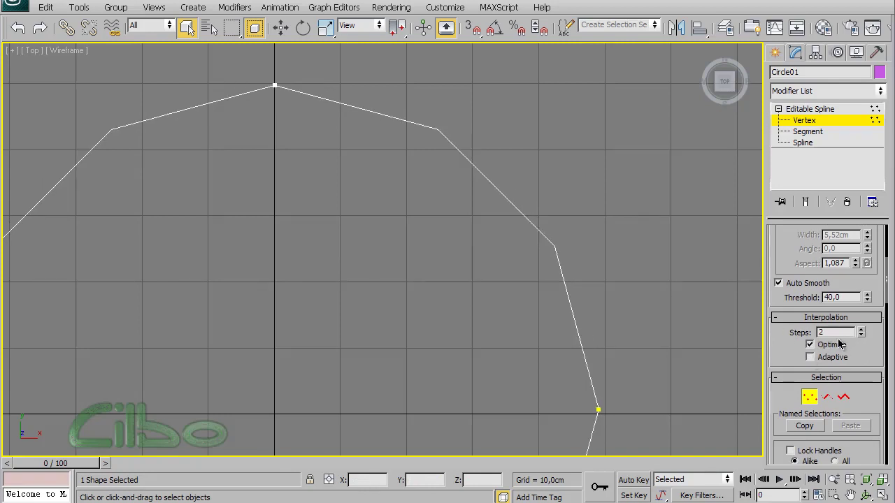
pyautogui.doubleClick(836, 333)
pyautogui.press('Return')
# Step: Maximize the Perspective viewport and pan to centre the circle
pyautogui.scroll(-3, 870, 355)
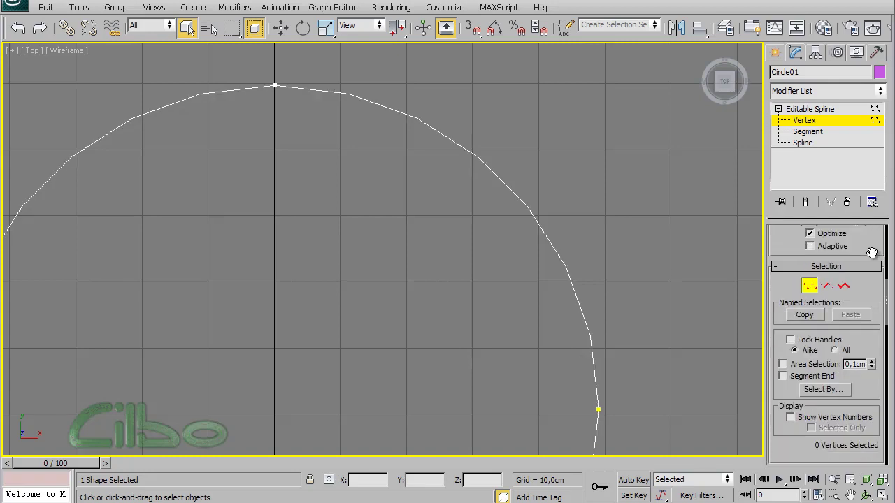
pyautogui.scroll(-3, 593, 292)
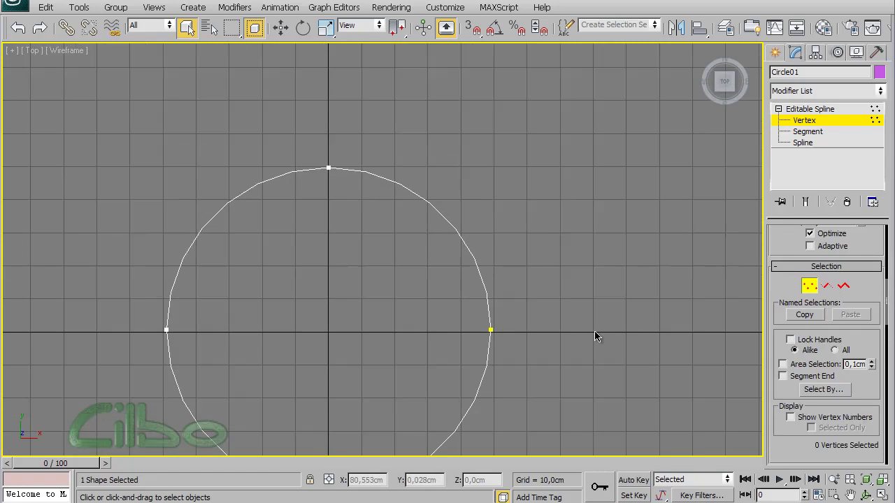
pyautogui.hotkey('alt', 'w')
pyautogui.click(556, 349)
pyautogui.hotkey('alt', 'w')
pyautogui.moveTo(589, 339); pyautogui.dragTo(538, 353, button='middle')
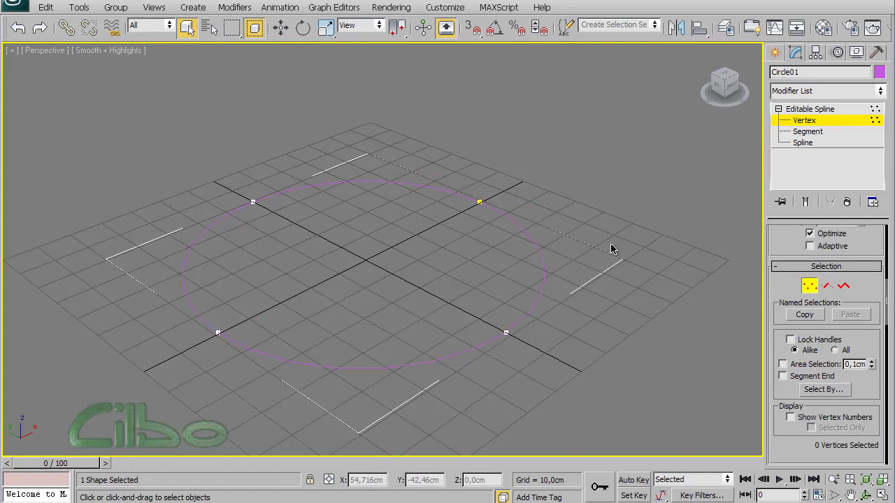
# Step: Draw an ellipse spline, 45,818 by 92,077 cm, on the grid
pyautogui.click(774, 52)
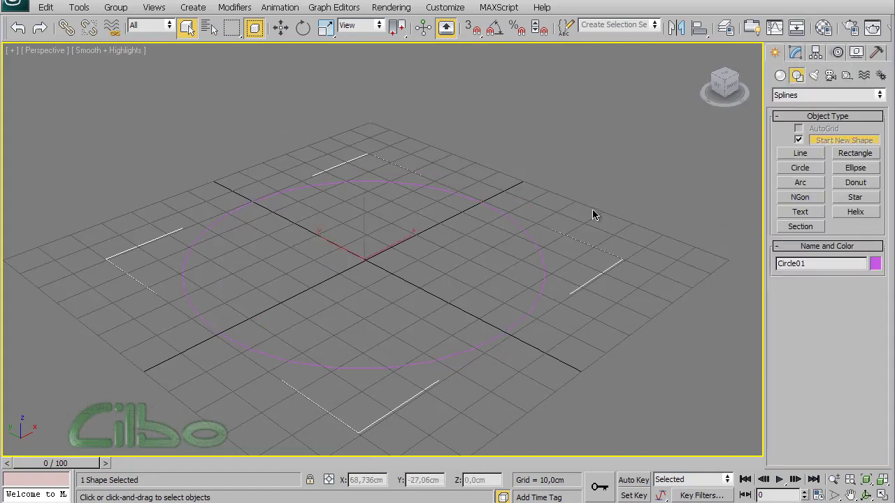
pyautogui.click(592, 210)
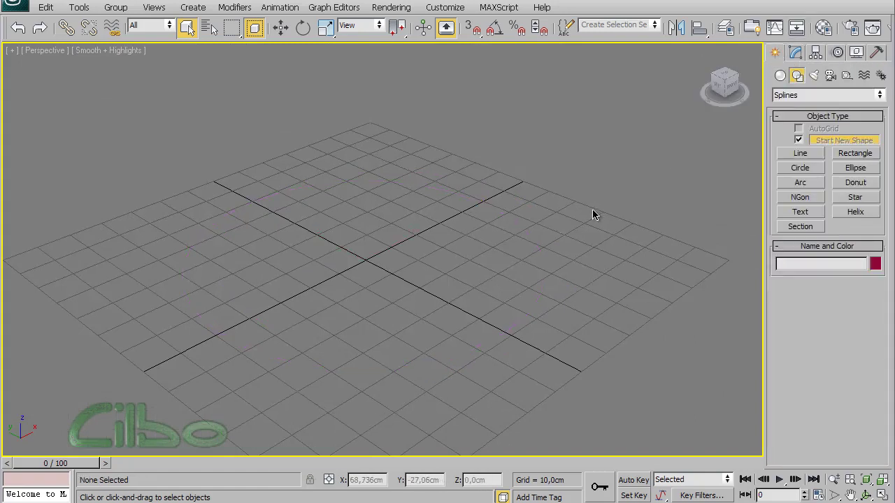
pyautogui.click(857, 167)
pyautogui.moveTo(252, 315); pyautogui.dragTo(612, 251)
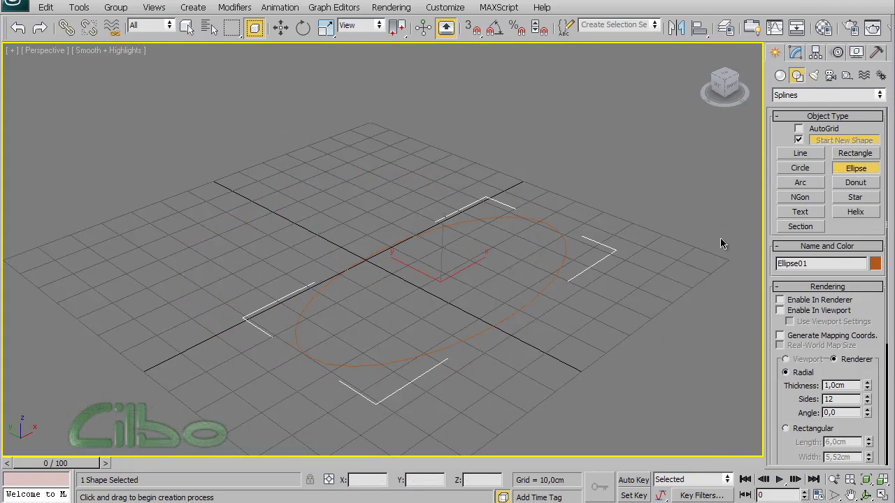
# Step: Change the ellipse's object colour to light green
pyautogui.click(875, 263)
pyautogui.click(421, 194)
pyautogui.click(519, 326)
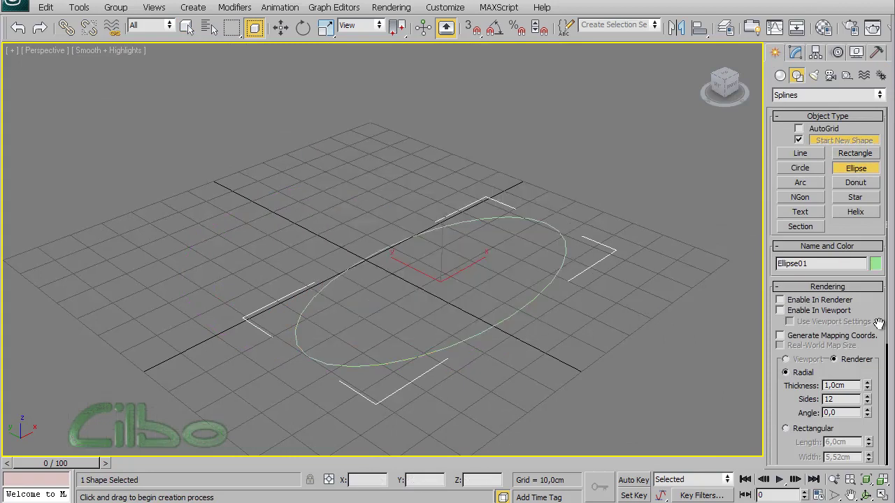
pyautogui.moveTo(879, 319); pyautogui.dragTo(879, 241)
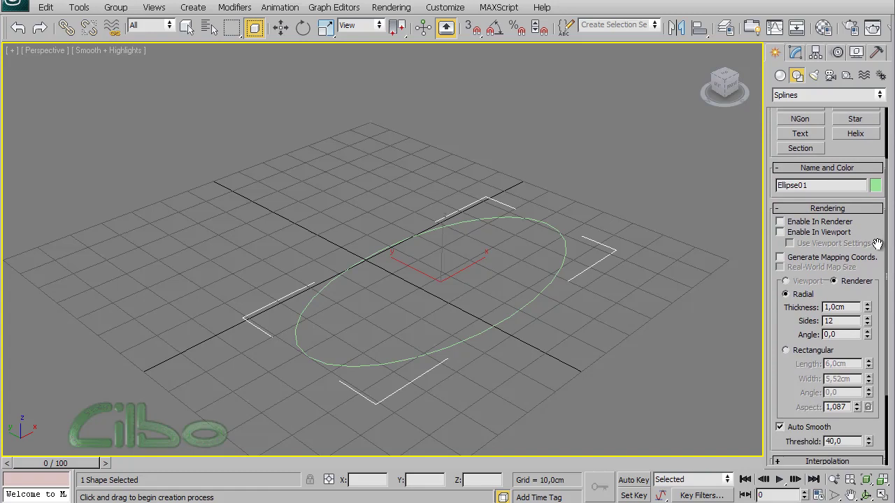
pyautogui.moveTo(879, 351); pyautogui.dragTo(877, 296)
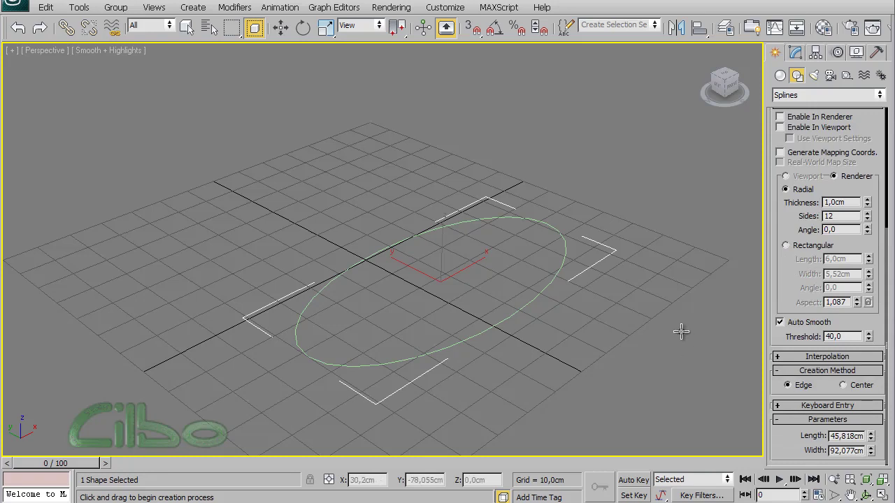
# Step: Delete Ellipse01 and scroll the command panel back to the top
pyautogui.press('Delete')
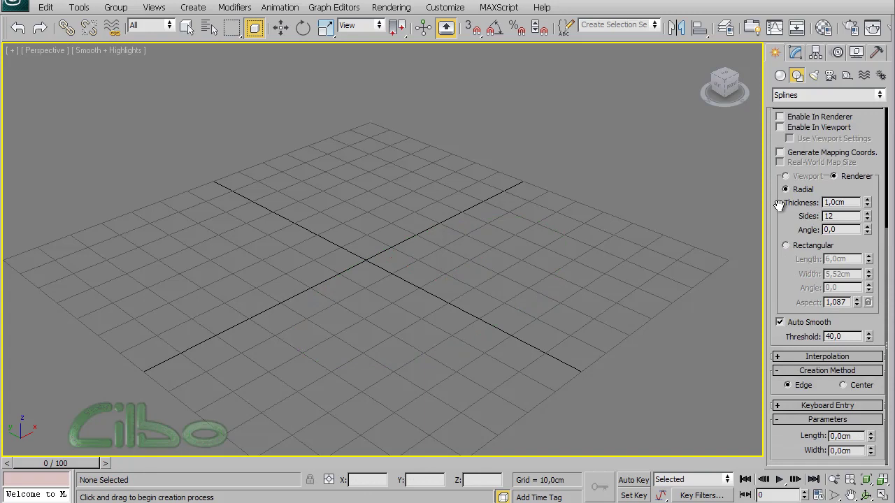
pyautogui.moveTo(779, 208); pyautogui.dragTo(777, 326)
pyautogui.scroll(3, 778, 326)
# Step: Draw an arc by setting its two end points and then its bulge
pyautogui.click(801, 182)
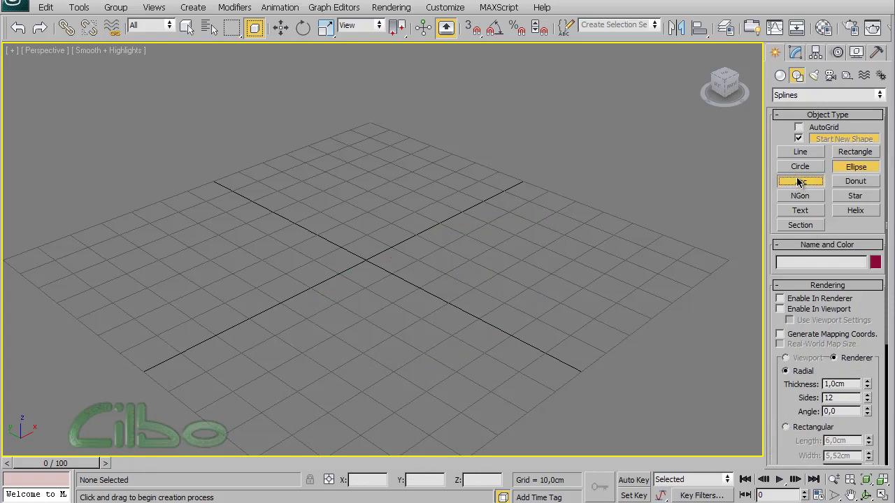
pyautogui.moveTo(174, 268)
pyautogui.mouseDown()
pyautogui.moveTo(469, 282)
pyautogui.moveTo(583, 262)
pyautogui.mouseUp()
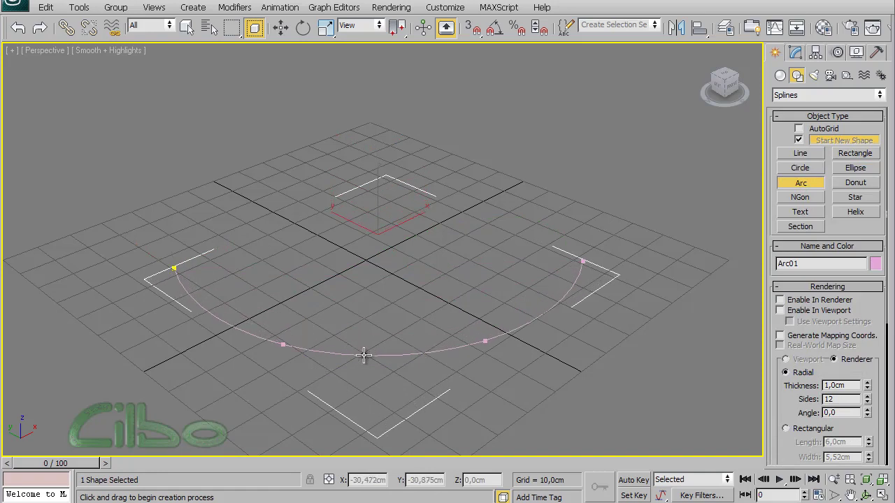
pyautogui.click(362, 355)
# Step: Draw a second arc with the Center-End-End method, then delete it
pyautogui.moveTo(776, 419); pyautogui.dragTo(768, 207)
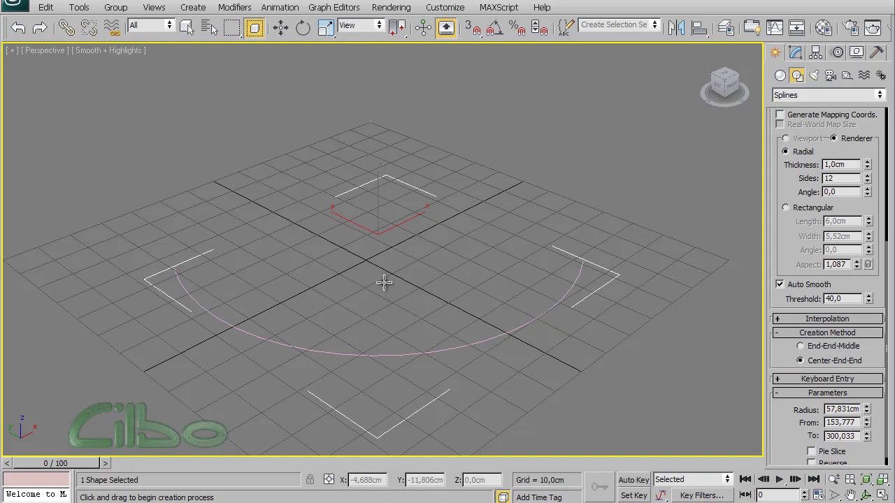
pyautogui.moveTo(383, 282); pyautogui.dragTo(558, 238)
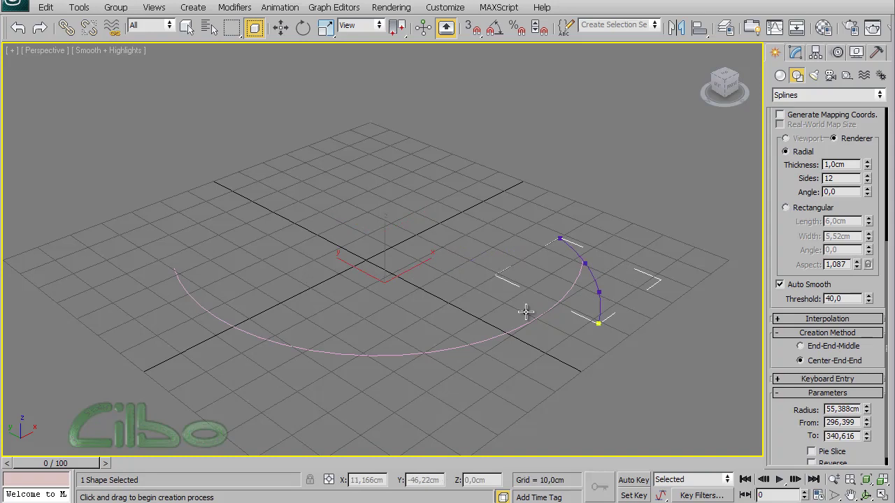
pyautogui.click(327, 197)
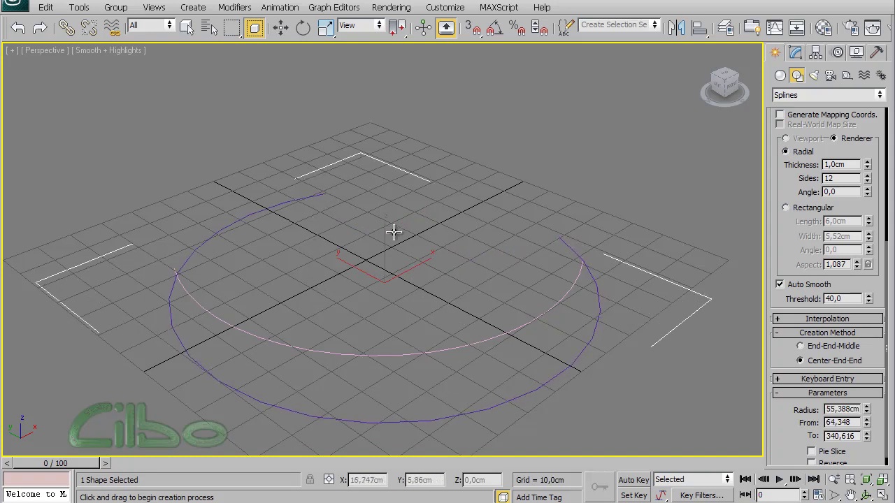
pyautogui.press('Delete')
pyautogui.click(856, 183)
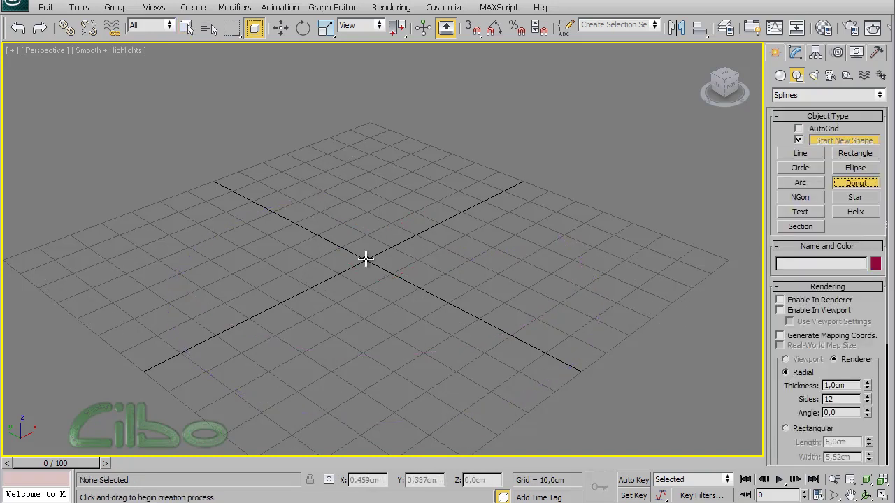
# Step: Draw a donut at the grid centre with outer and inner radii, then delete it
pyautogui.moveTo(365, 257); pyautogui.dragTo(401, 320)
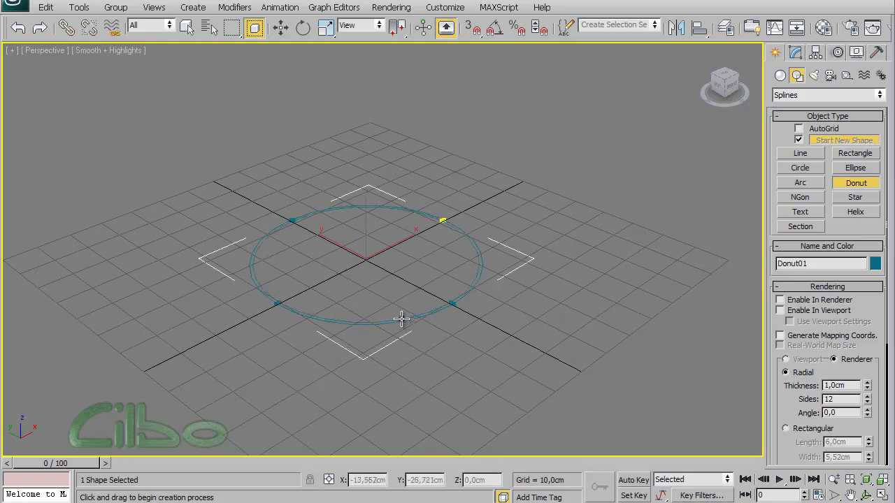
pyautogui.click(397, 313)
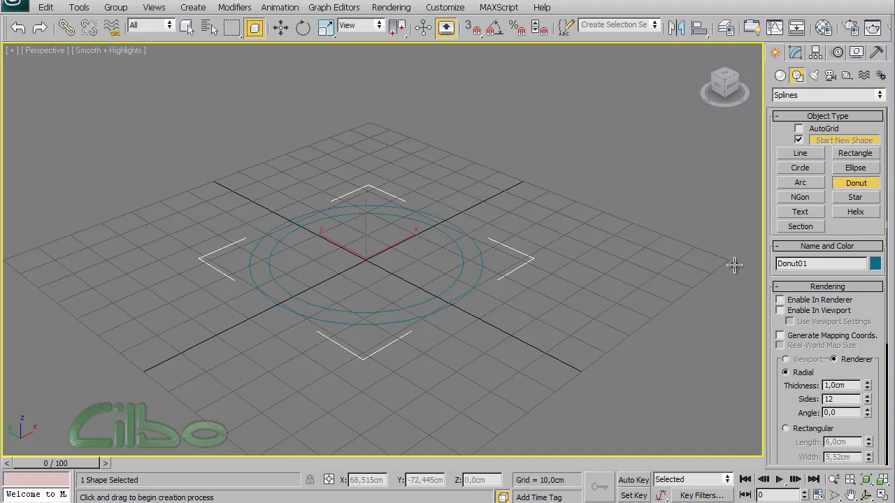
pyautogui.press('Delete')
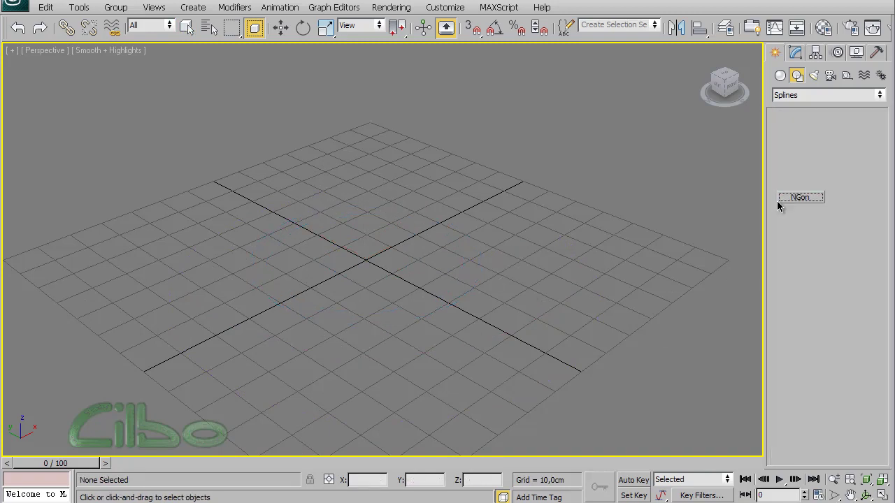
# Step: Draw an NGon and compare Circumscribed versus Inscribed radius
pyautogui.click(799, 197)
pyautogui.moveTo(319, 272); pyautogui.dragTo(381, 350)
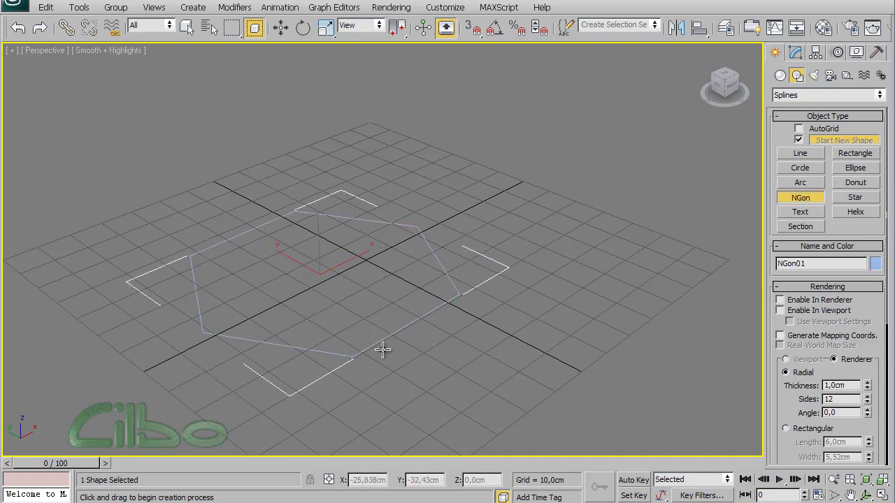
pyautogui.moveTo(769, 382); pyautogui.dragTo(782, 260)
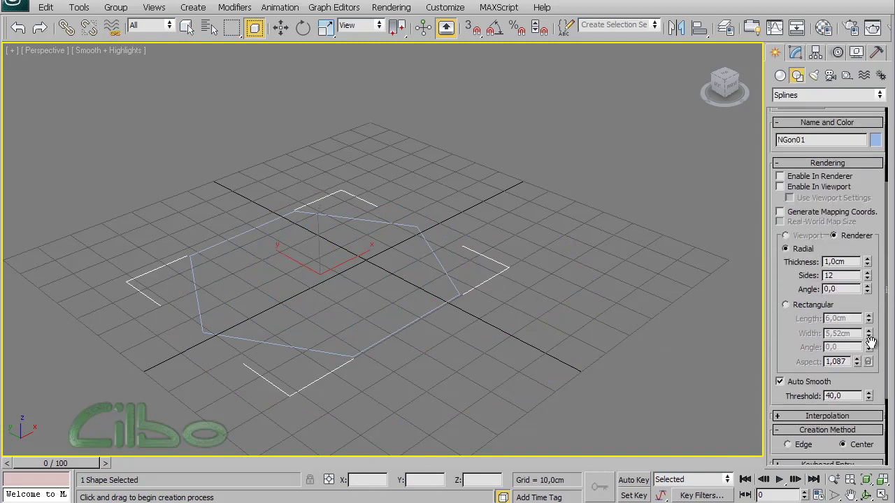
pyautogui.moveTo(877, 384); pyautogui.dragTo(877, 257)
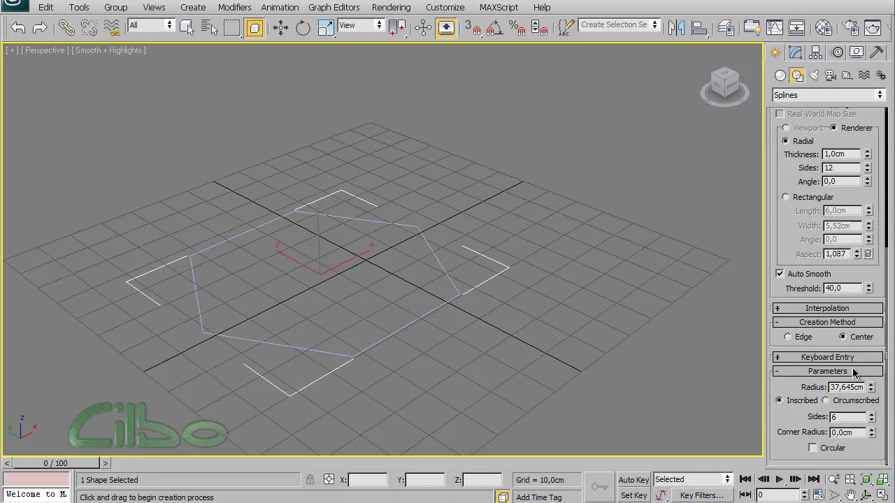
pyautogui.click(826, 401)
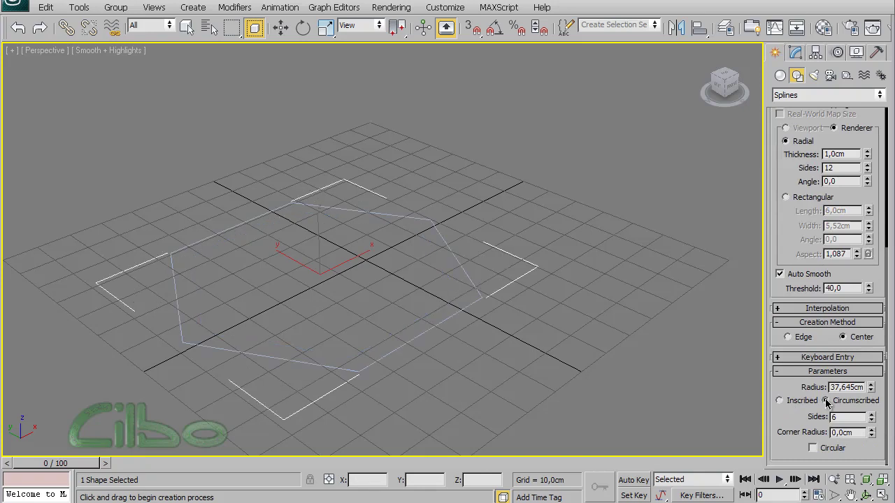
pyautogui.click(779, 401)
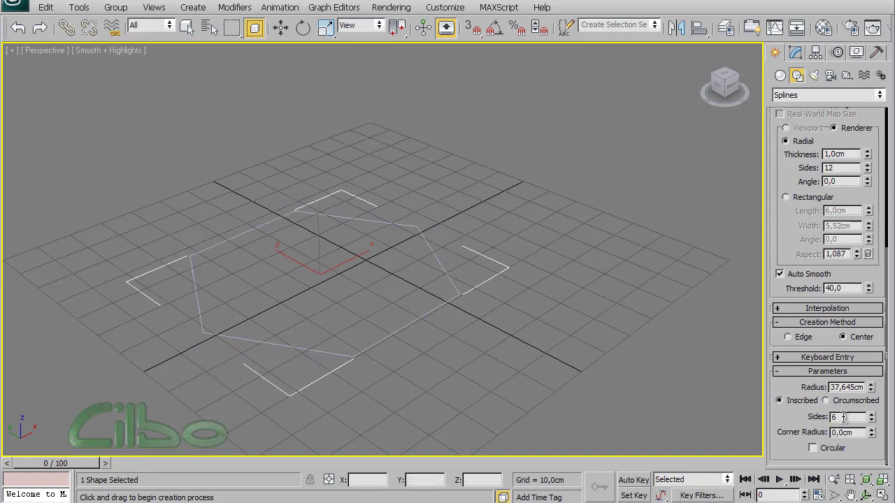
# Step: Set the NGon to 8 sides and toggle it between inscribed and circumscribed
pyautogui.moveTo(843, 416); pyautogui.dragTo(829, 417)
pyautogui.click(871, 415)
pyautogui.click(871, 415)
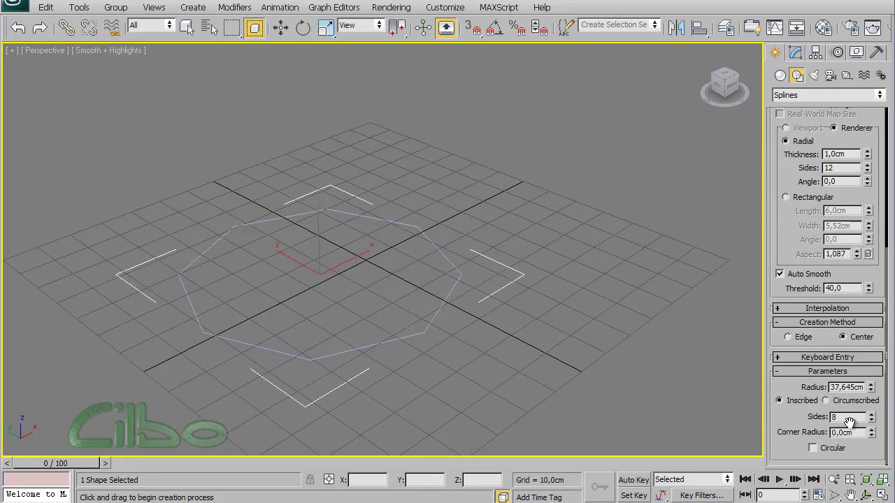
pyautogui.click(827, 401)
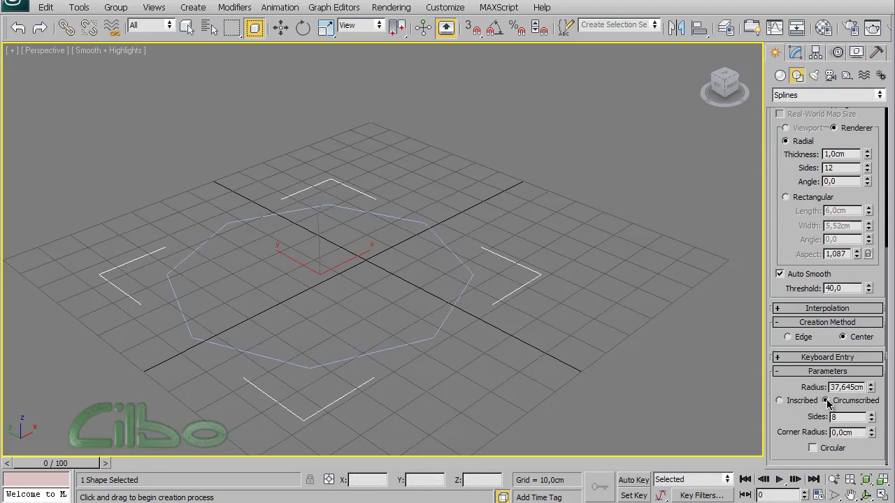
pyautogui.click(780, 402)
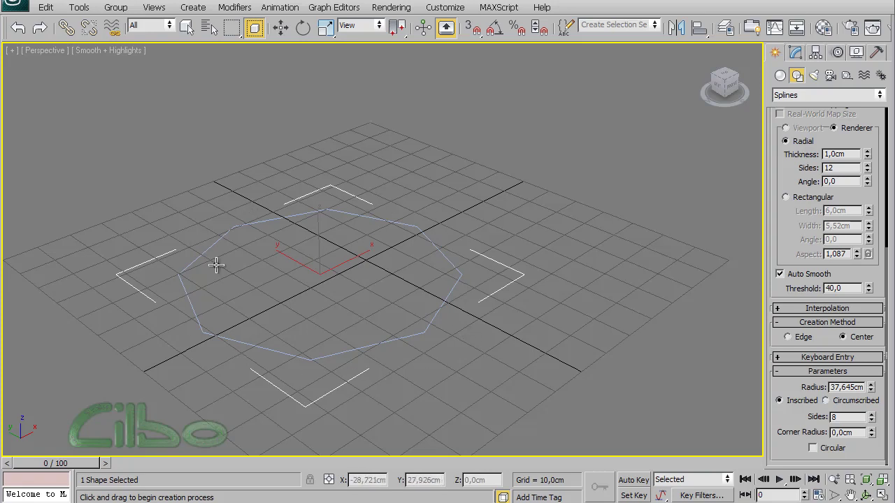
pyautogui.click(825, 400)
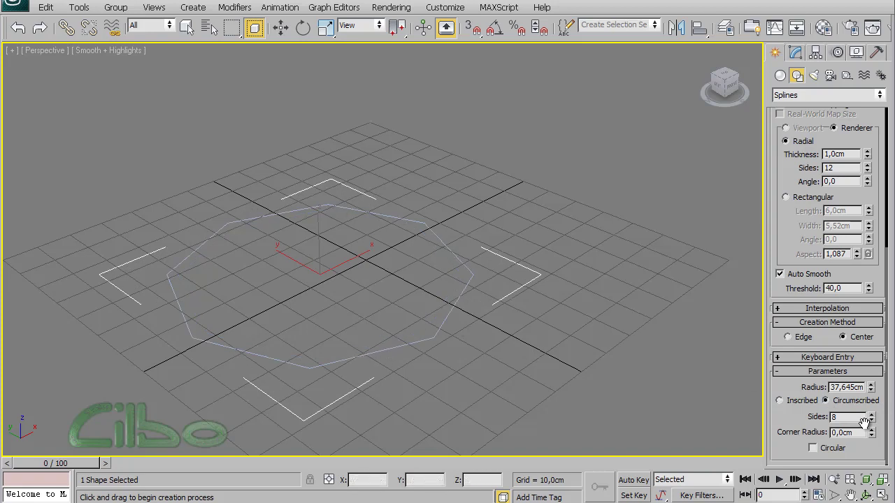
# Step: Toggle Circular on and off, then undo to remove the octagon
pyautogui.click(813, 449)
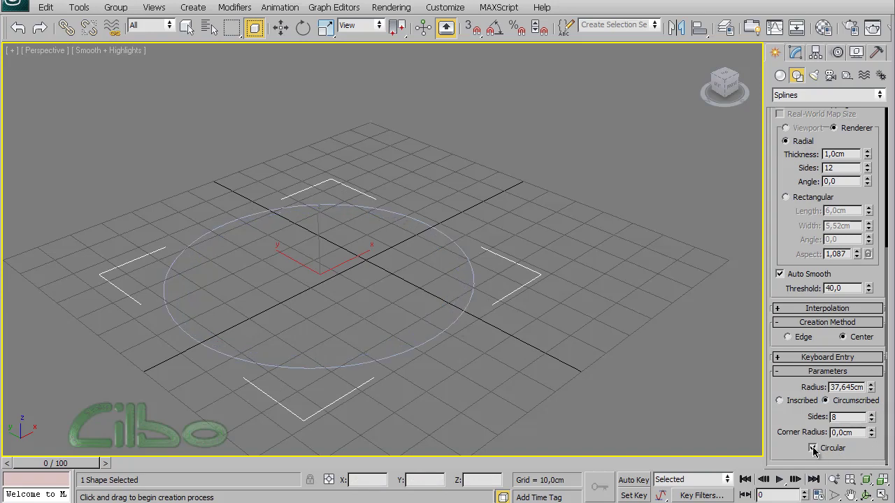
pyautogui.click(813, 448)
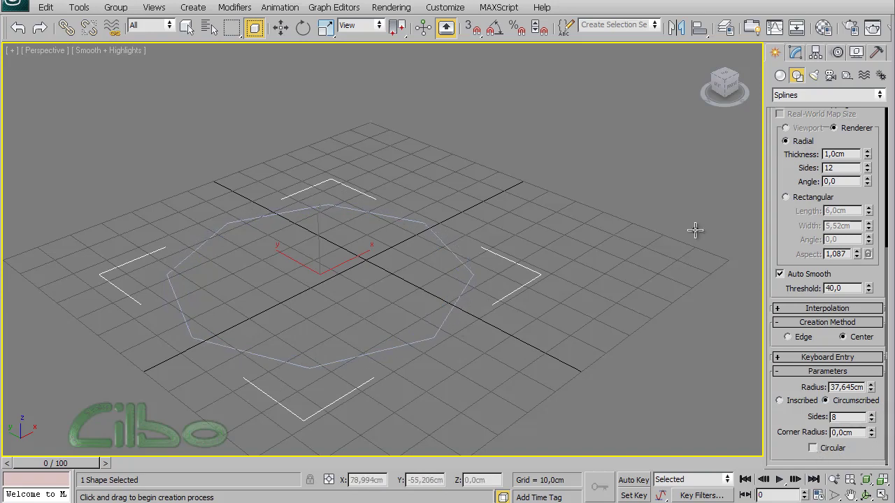
pyautogui.hotkey('ctrl', 'z')
pyautogui.scroll(3, 786, 233)
pyautogui.scroll(2, 786, 233)
# Step: Draw a star from the grid origin, setting its outer and inner radii
pyautogui.click(855, 187)
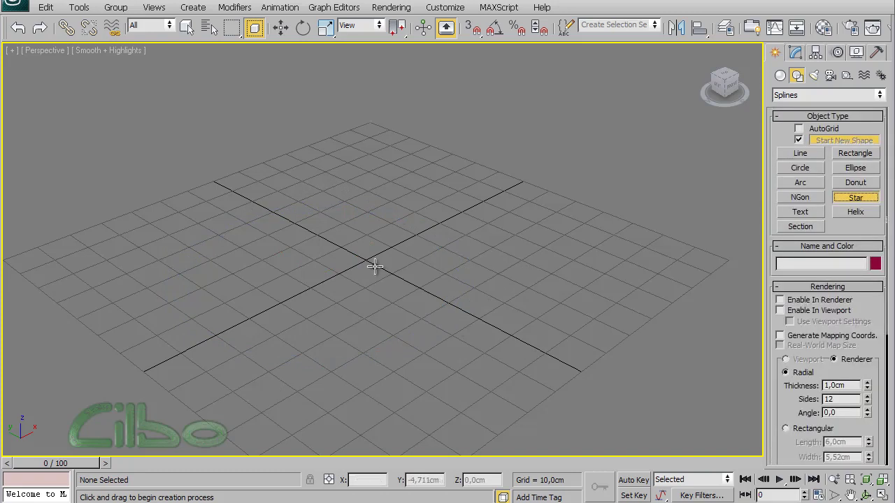
pyautogui.moveTo(364, 262); pyautogui.dragTo(383, 301)
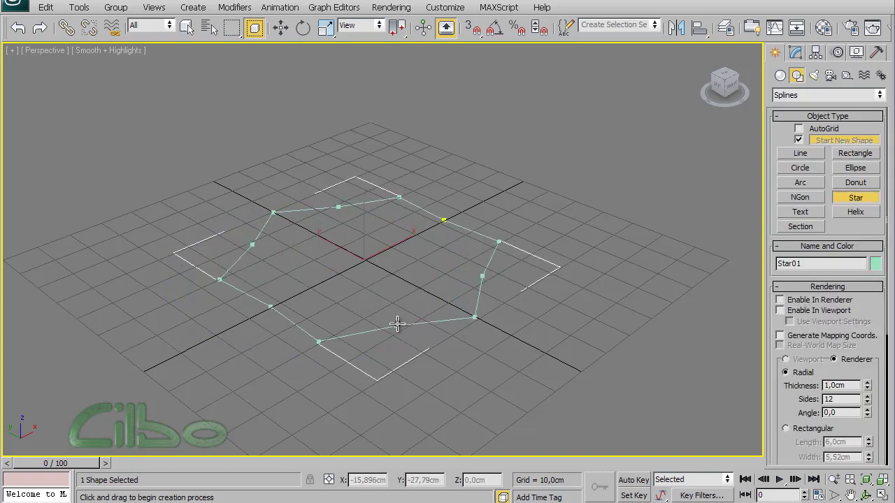
pyautogui.click(381, 295)
pyautogui.moveTo(875, 376); pyautogui.dragTo(875, 168)
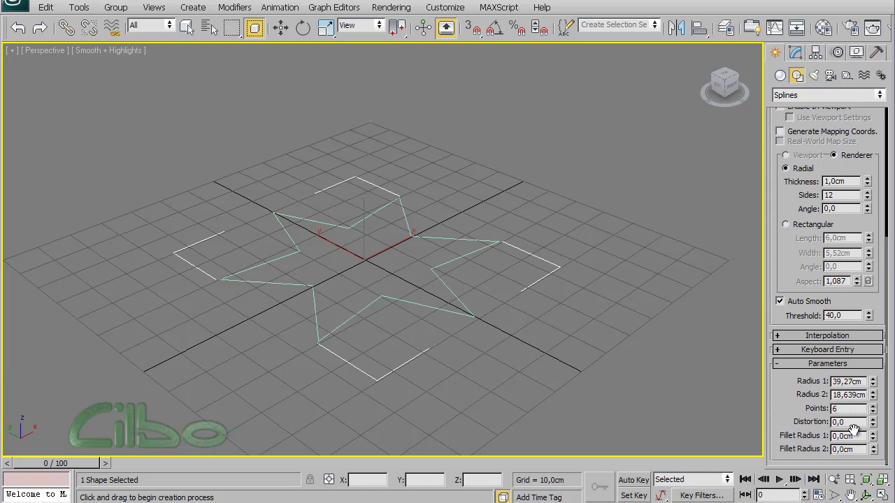
# Step: Give the star 7 points, distortion and rounded outer and inner corners, then delete it
pyautogui.moveTo(873, 424)
pyautogui.mouseDown()
pyautogui.moveTo(879, 483)
pyautogui.moveTo(809, 286)
pyautogui.mouseUp()
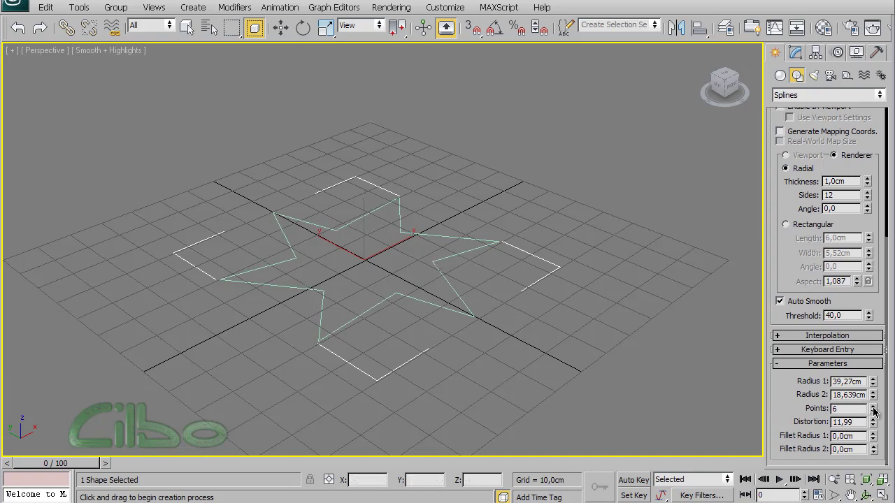
pyautogui.moveTo(874, 411)
pyautogui.mouseDown()
pyautogui.moveTo(873, 395)
pyautogui.moveTo(873, 424)
pyautogui.moveTo(872, 262)
pyautogui.moveTo(872, 308)
pyautogui.mouseUp()
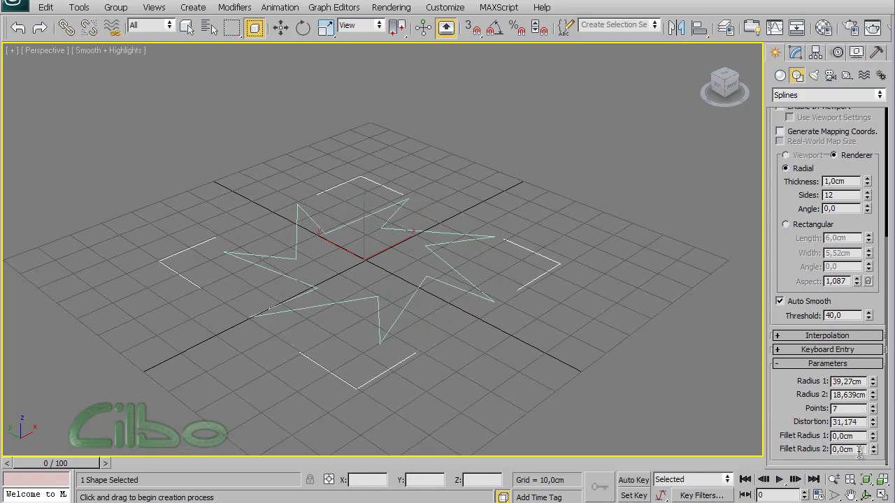
pyautogui.moveTo(873, 436); pyautogui.dragTo(879, 87)
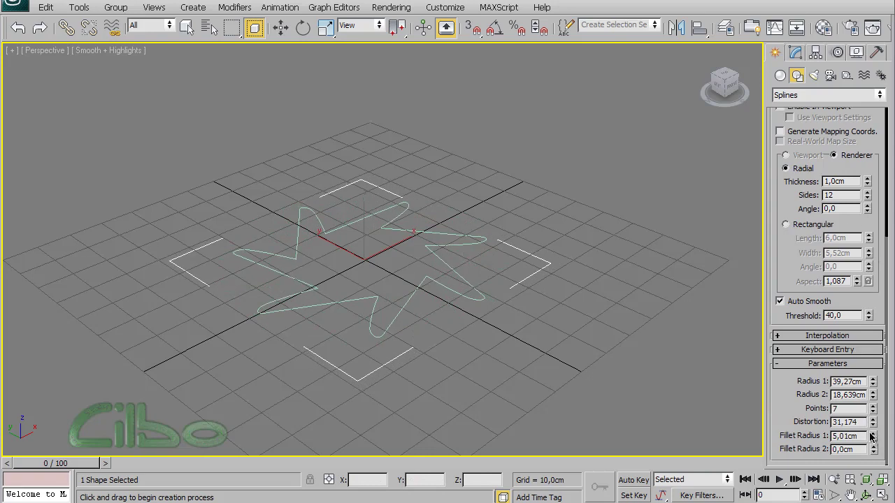
pyautogui.moveTo(874, 451); pyautogui.dragTo(878, 195)
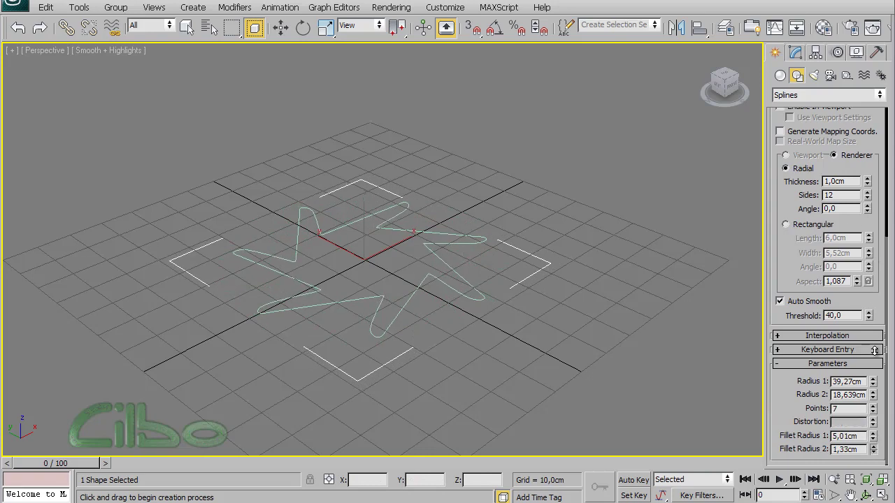
pyautogui.moveTo(878, 119); pyautogui.dragTo(877, 204)
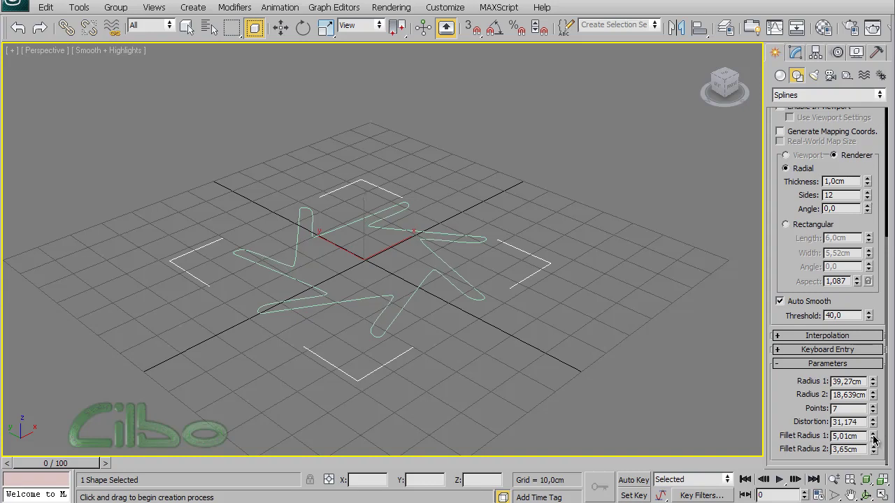
pyautogui.press('Delete')
pyautogui.click(800, 212)
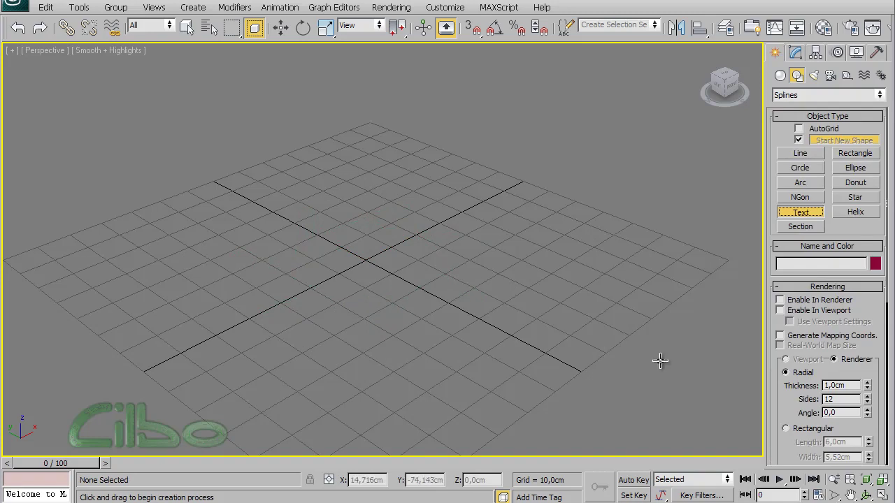
# Step: Replace 'MAX Text' with 'Cibo' and place the text shape on the grid
pyautogui.moveTo(878, 381); pyautogui.dragTo(890, 121)
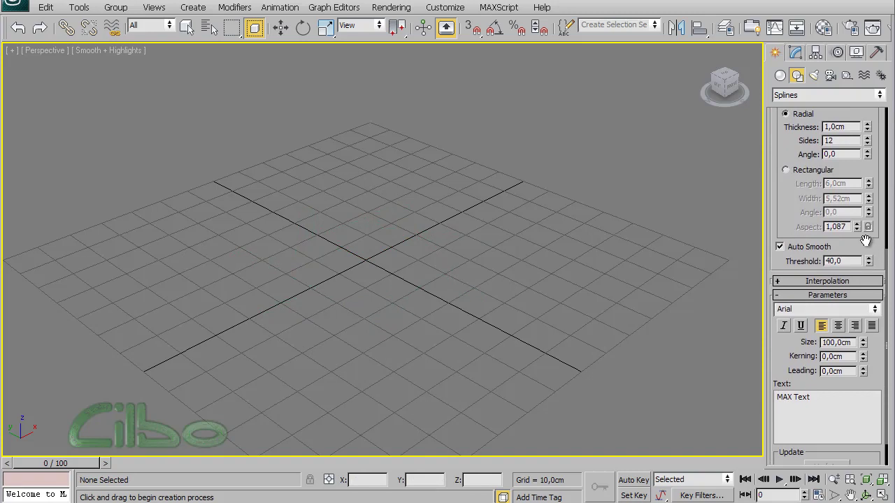
pyautogui.moveTo(867, 241)
pyautogui.mouseDown()
pyautogui.moveTo(874, 407)
pyautogui.moveTo(871, 297)
pyautogui.mouseUp()
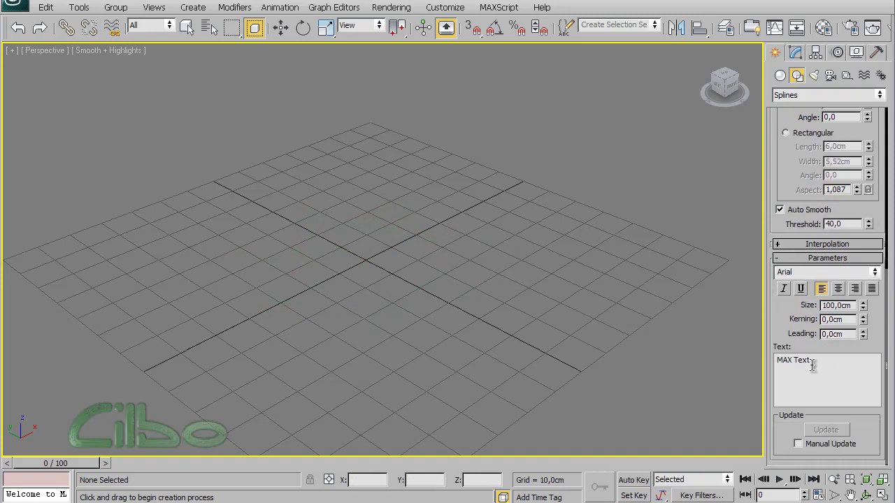
pyautogui.moveTo(811, 360); pyautogui.dragTo(741, 372)
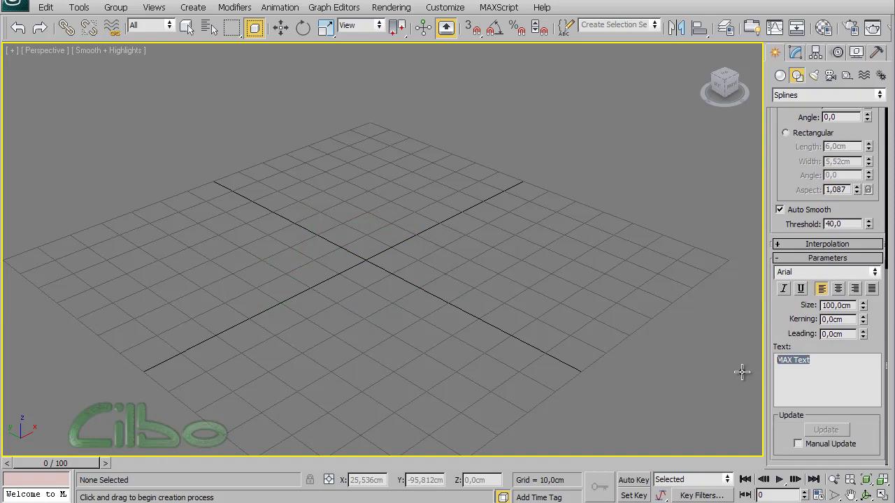
pyautogui.write('Cilbo')
pyautogui.click(343, 267)
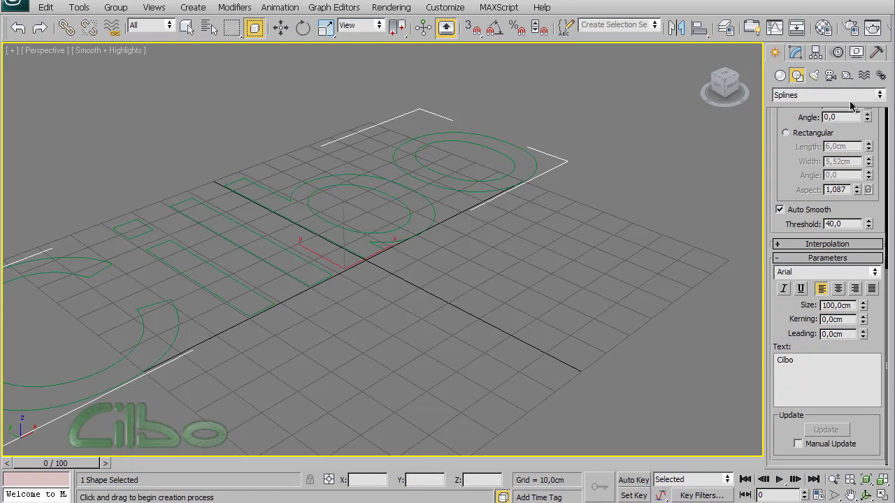
# Step: Color the Cibo text light green and centre it in the view
pyautogui.scroll(3, 782, 171)
pyautogui.scroll(3, 825, 173)
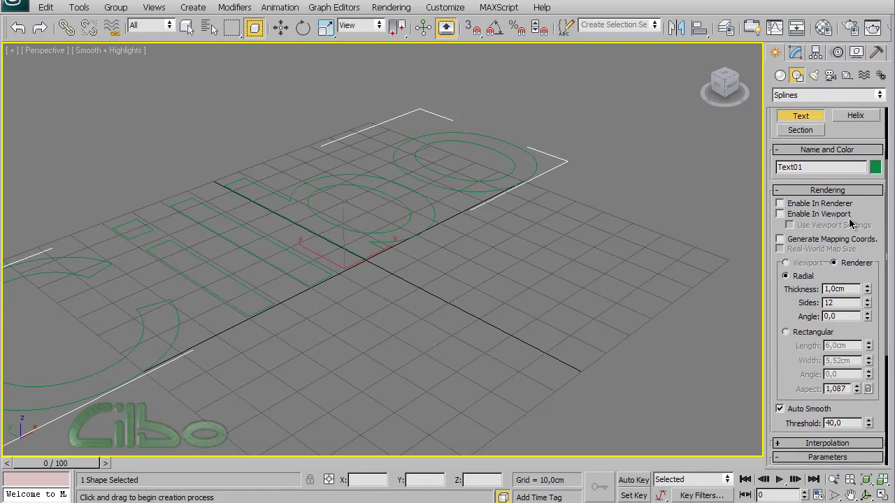
pyautogui.click(875, 168)
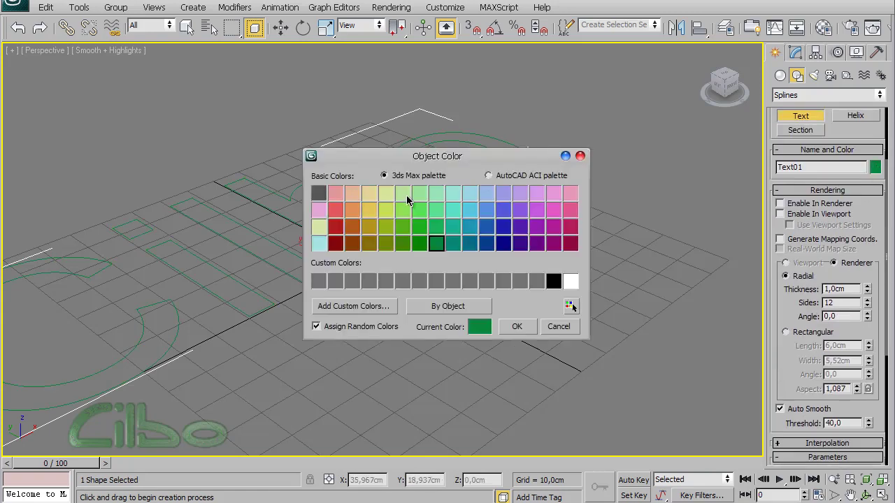
pyautogui.click(403, 193)
pyautogui.click(509, 328)
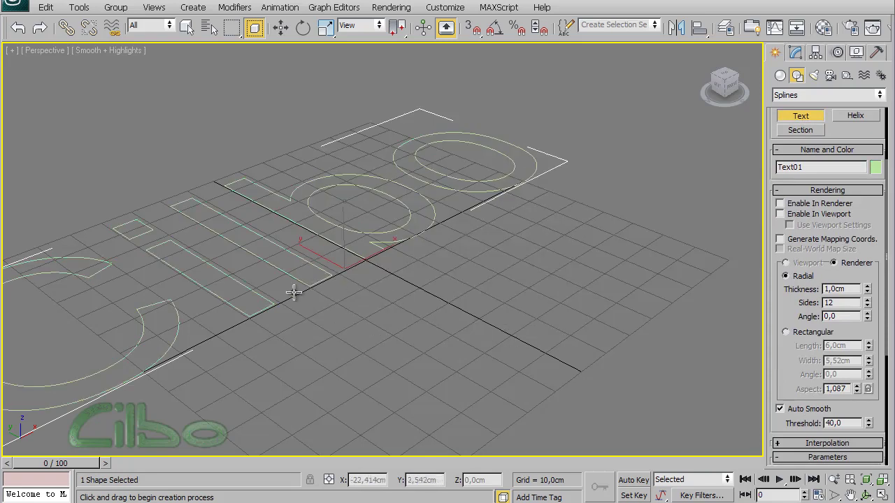
pyautogui.moveTo(290, 303); pyautogui.dragTo(457, 288, button='middle')
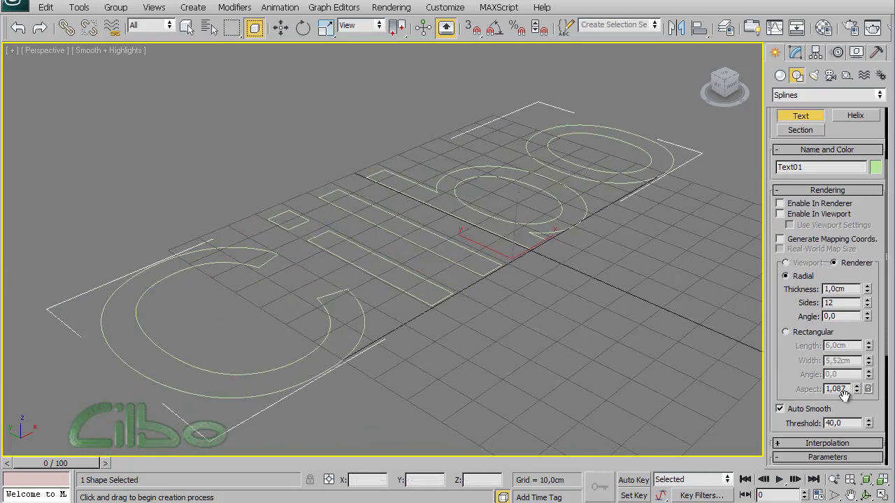
# Step: Change the Cibo text font to Tahoma
pyautogui.scroll(-5, 781, 383)
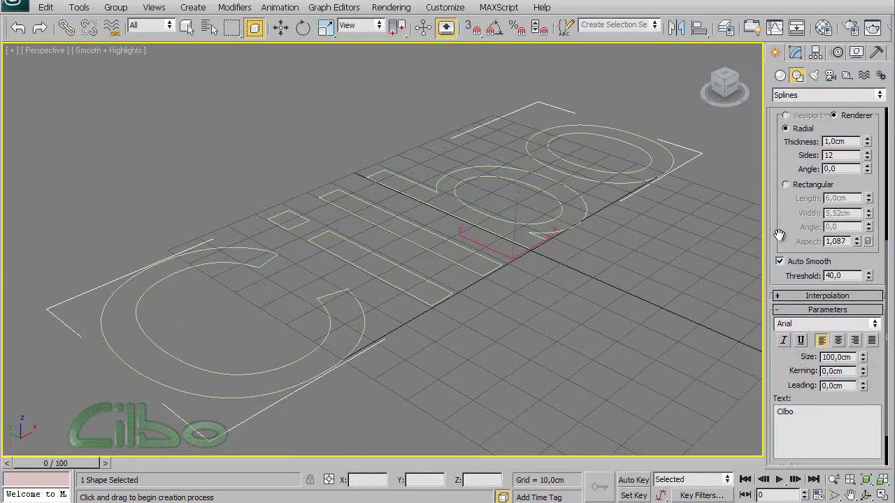
pyautogui.click(875, 314)
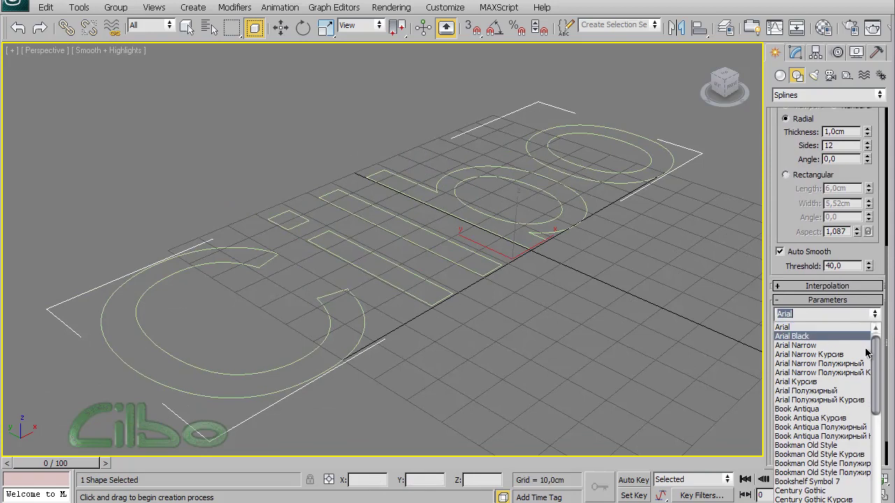
pyautogui.moveTo(878, 378)
pyautogui.mouseDown()
pyautogui.moveTo(877, 489)
pyautogui.moveTo(876, 379)
pyautogui.mouseUp()
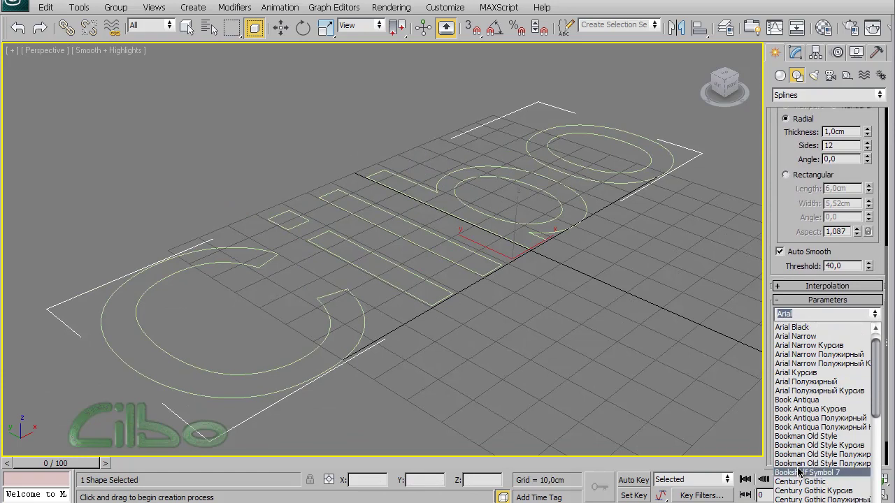
pyautogui.moveTo(878, 391); pyautogui.dragTo(882, 473)
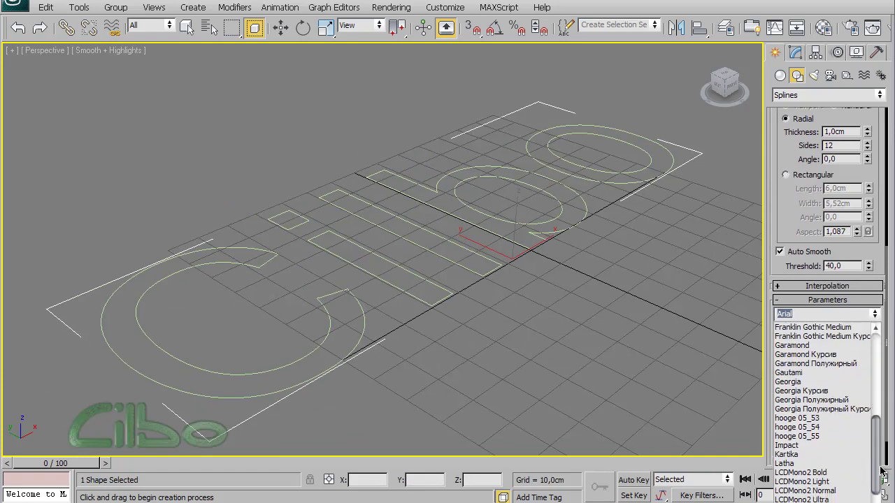
pyautogui.scroll(-3, 882, 473)
pyautogui.scroll(-4, 882, 476)
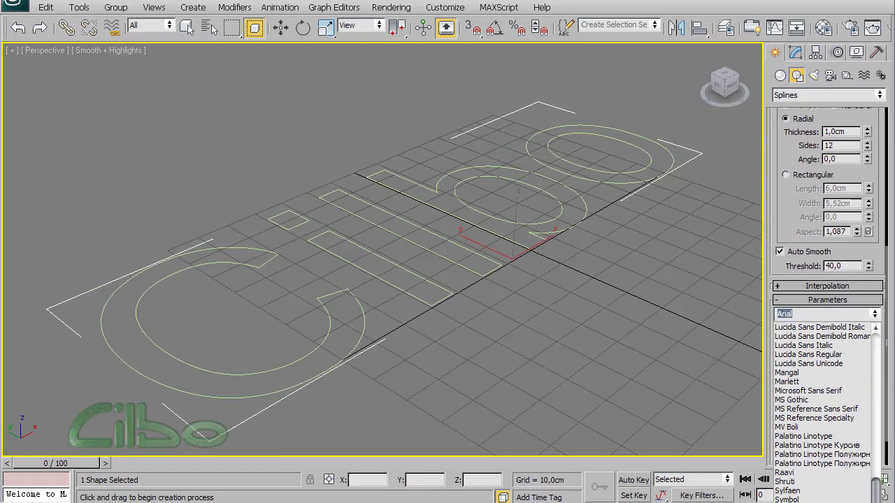
pyautogui.scroll(-1, 882, 477)
pyautogui.click(790, 490)
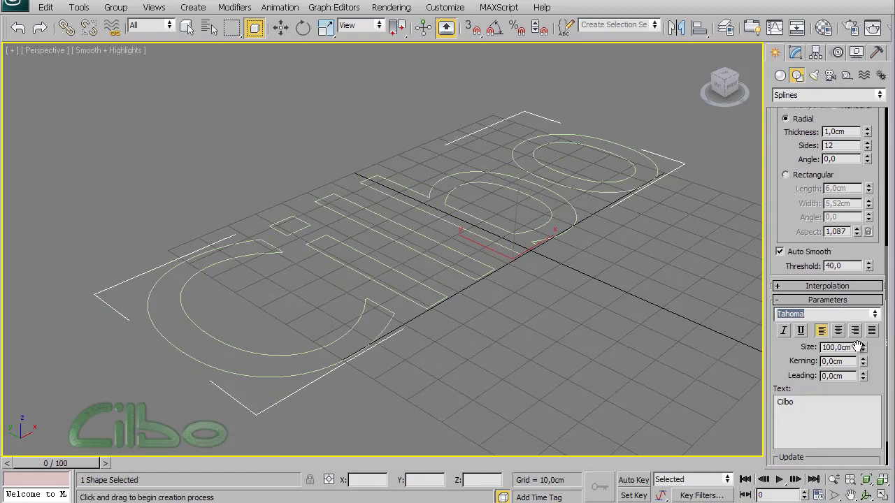
# Step: Set text size to 78 cm, widen the kerning, try italic, then delete the text
pyautogui.moveTo(863, 354); pyautogui.dragTo(863, 370)
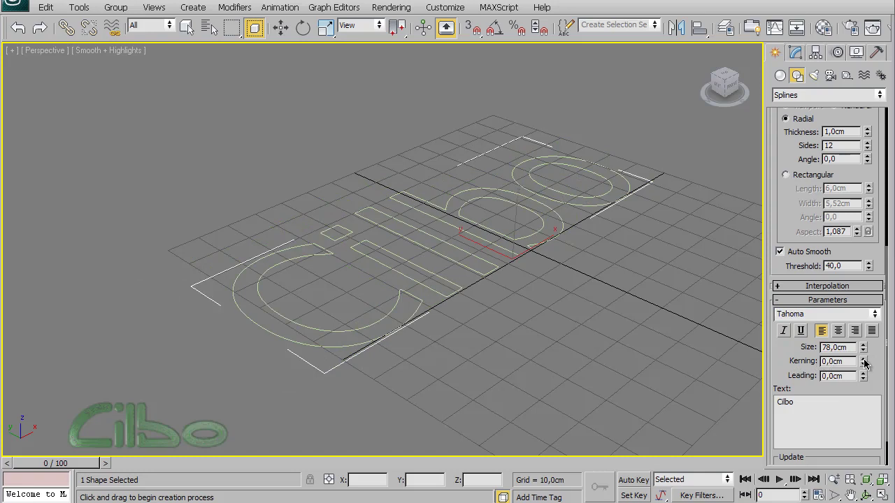
pyautogui.moveTo(864, 362)
pyautogui.mouseDown()
pyautogui.moveTo(869, 183)
pyautogui.moveTo(870, 348)
pyautogui.mouseUp()
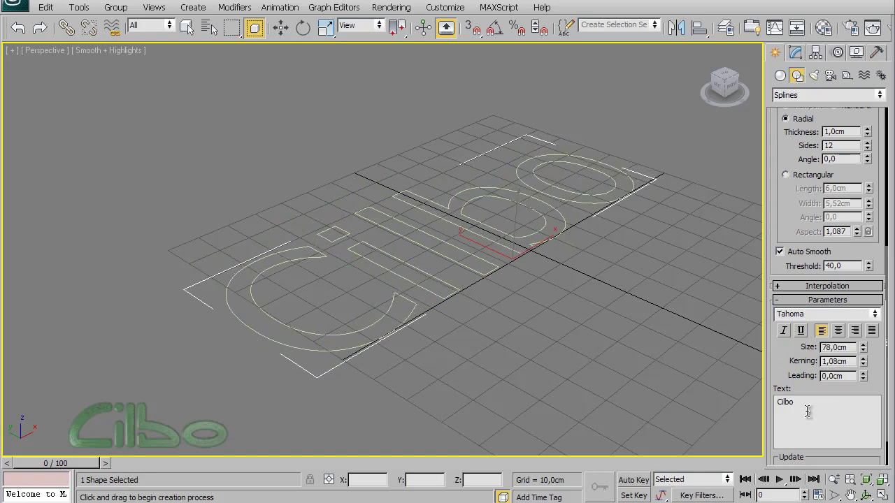
pyautogui.click(784, 331)
pyautogui.click(785, 332)
pyautogui.press('Delete')
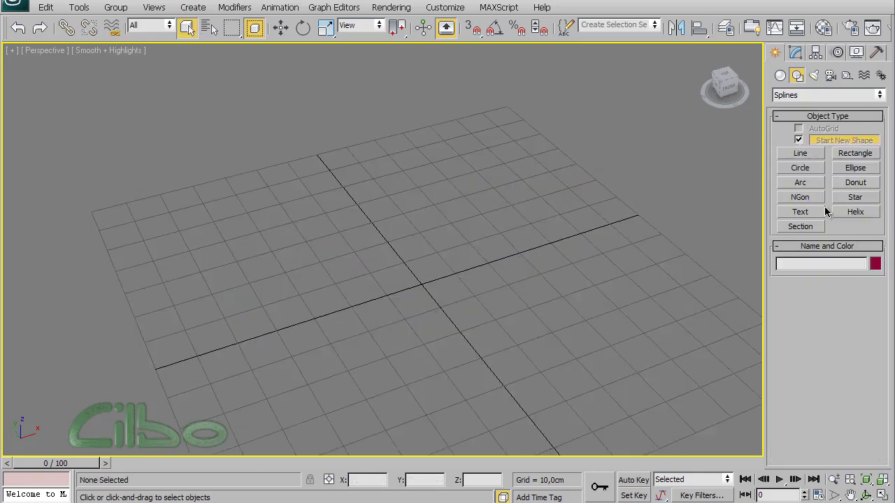
# Step: Draw a helix with 40.688 cm base radius, 30.66 cm height and 12.206 cm top radius
pyautogui.click(856, 213)
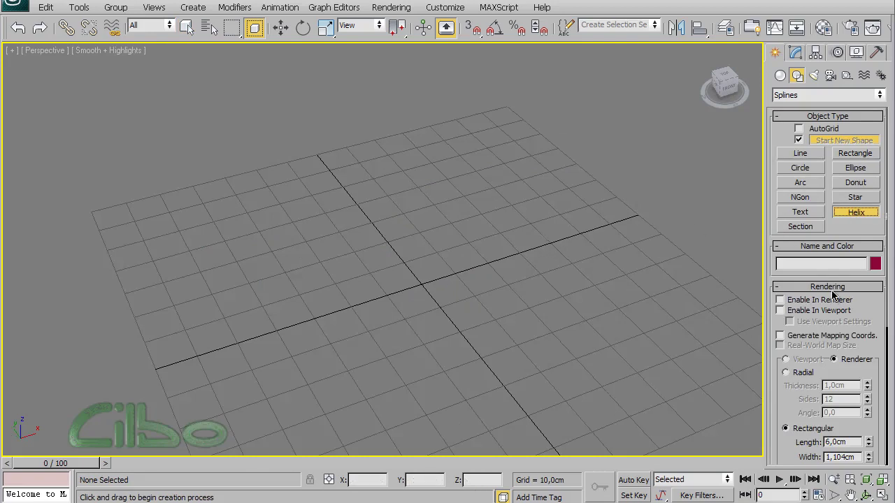
pyautogui.moveTo(878, 320); pyautogui.dragTo(877, 98)
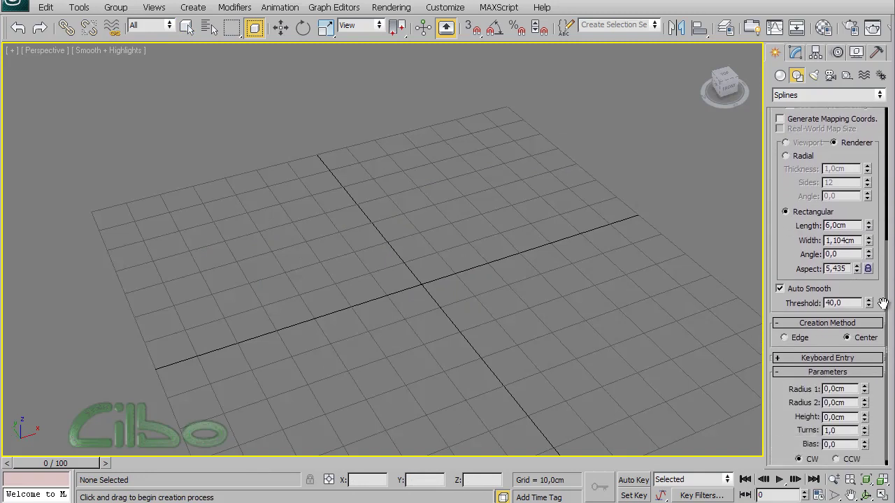
pyautogui.moveTo(881, 299); pyautogui.dragTo(880, 295)
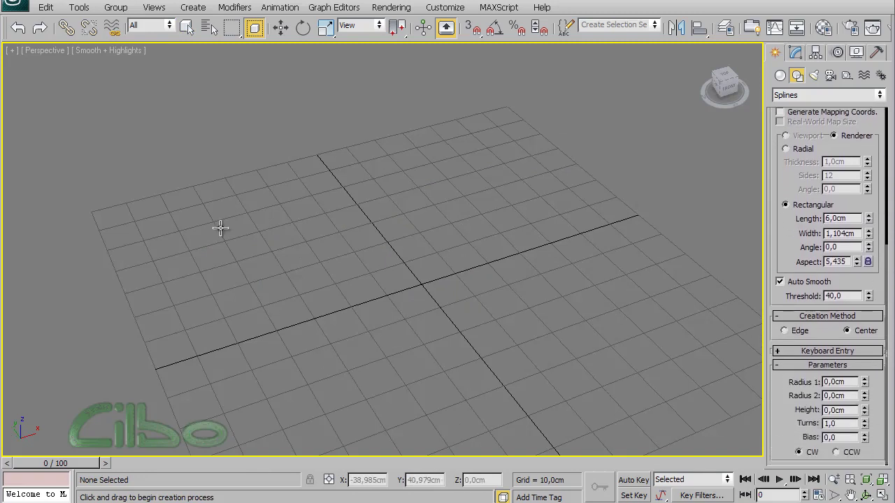
pyautogui.moveTo(379, 272)
pyautogui.mouseDown()
pyautogui.moveTo(415, 293)
pyautogui.moveTo(479, 299)
pyautogui.moveTo(487, 336)
pyautogui.moveTo(506, 344)
pyautogui.mouseUp()
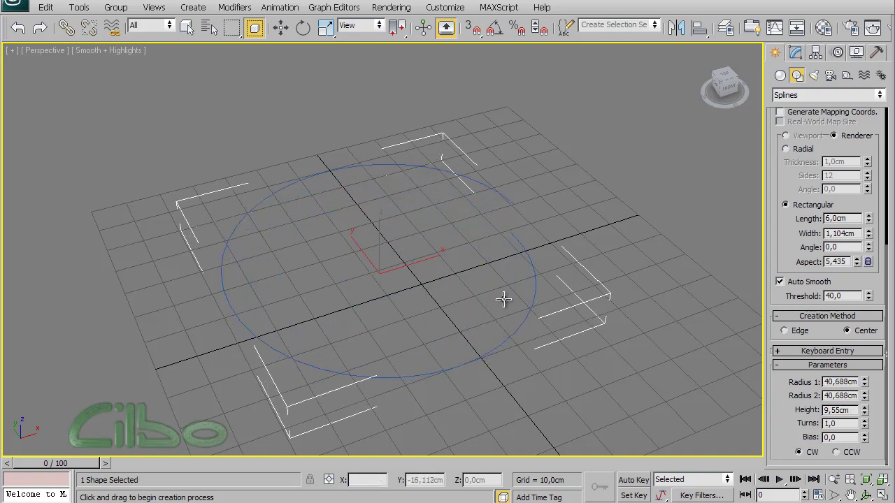
pyautogui.click(503, 217)
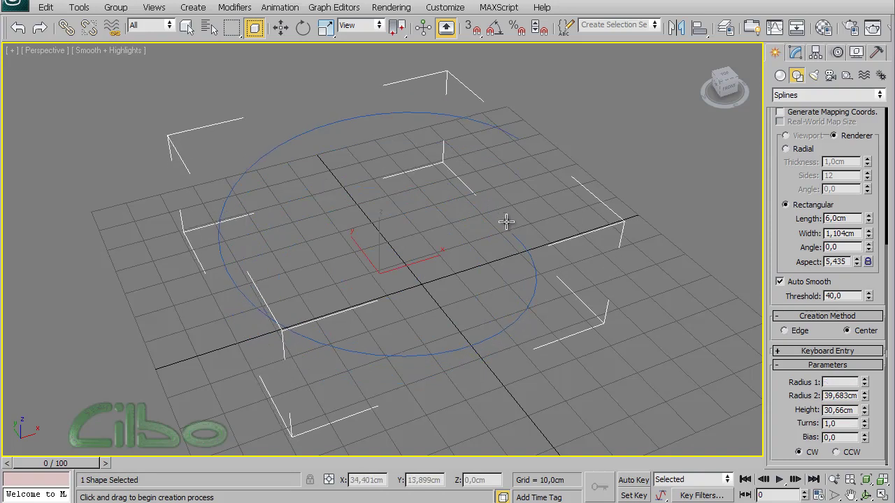
pyautogui.click(586, 335)
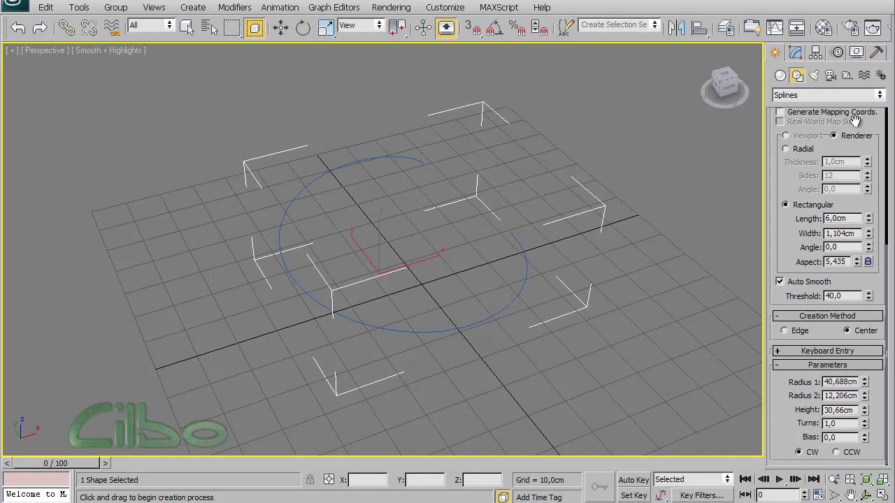
pyautogui.moveTo(870, 123); pyautogui.dragTo(886, 260)
# Step: Set the helix object color to light cyan
pyautogui.click(874, 174)
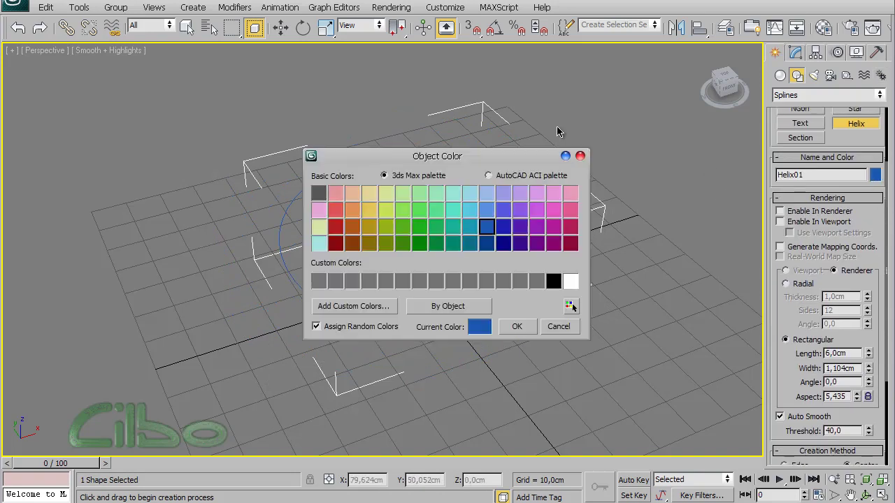
pyautogui.click(470, 195)
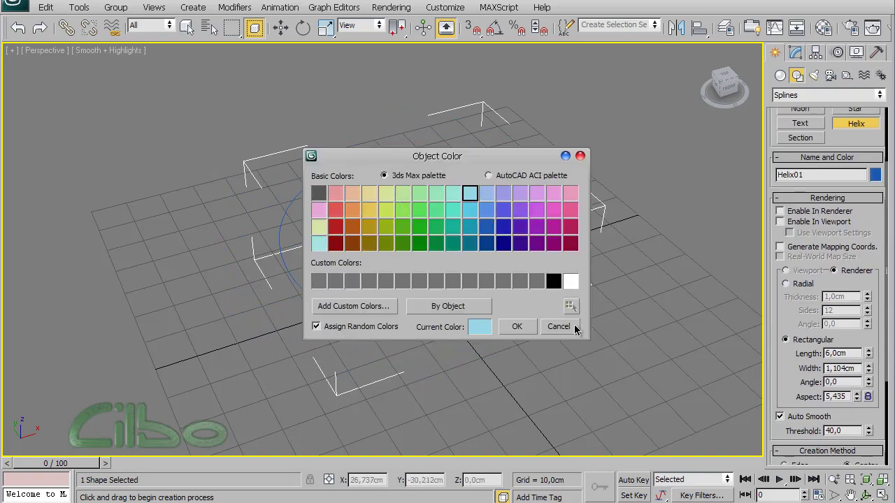
pyautogui.click(517, 327)
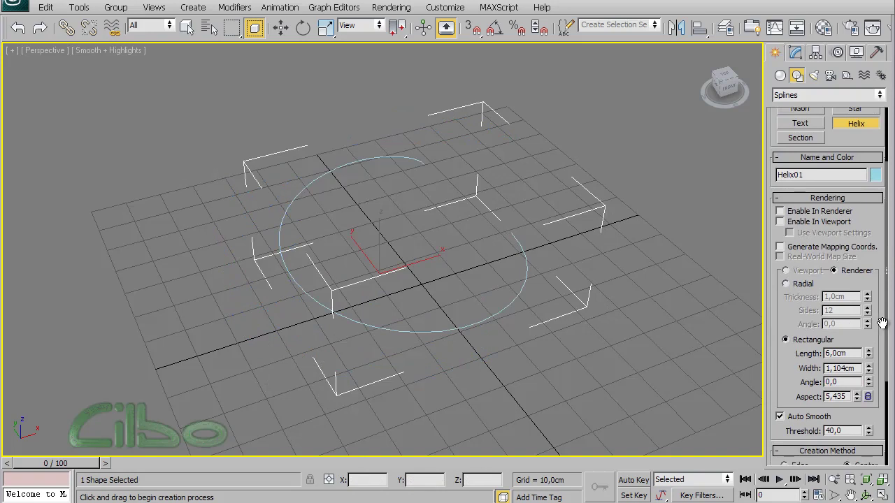
# Step: Raise the helix turns from 1.0 to 1.77
pyautogui.moveTo(878, 317); pyautogui.dragTo(876, 198)
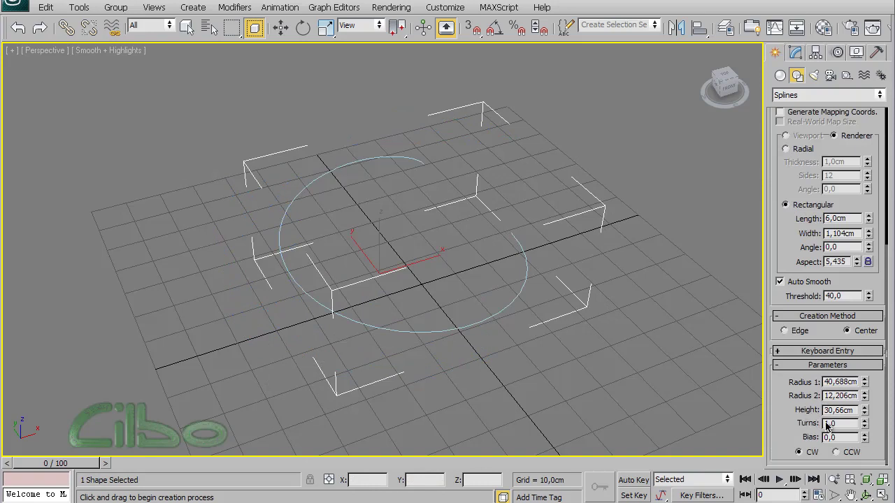
pyautogui.moveTo(866, 425); pyautogui.dragTo(865, 372)
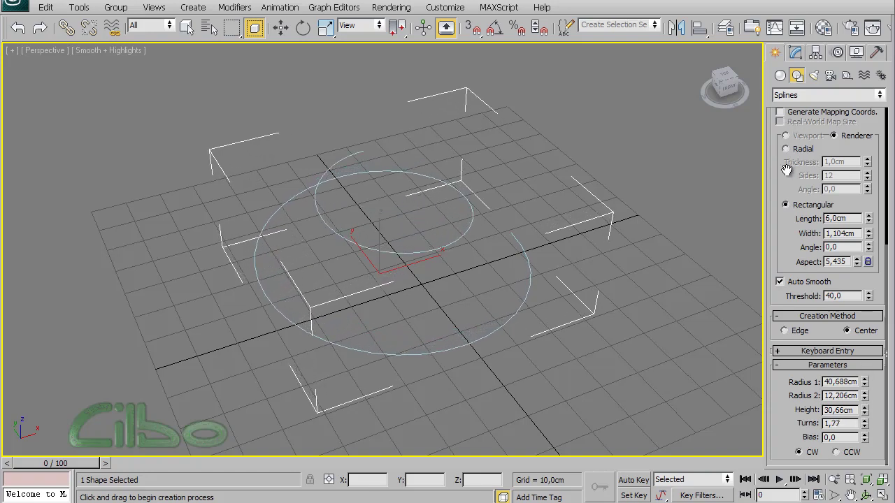
pyautogui.scroll(2, 787, 167)
# Step: Enable the helix in the viewport as a radial tube
pyautogui.click(780, 143)
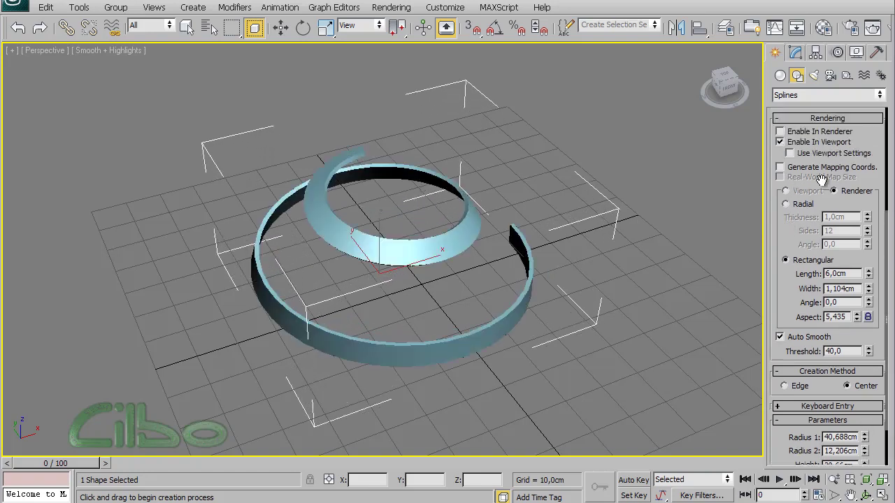
pyautogui.click(785, 204)
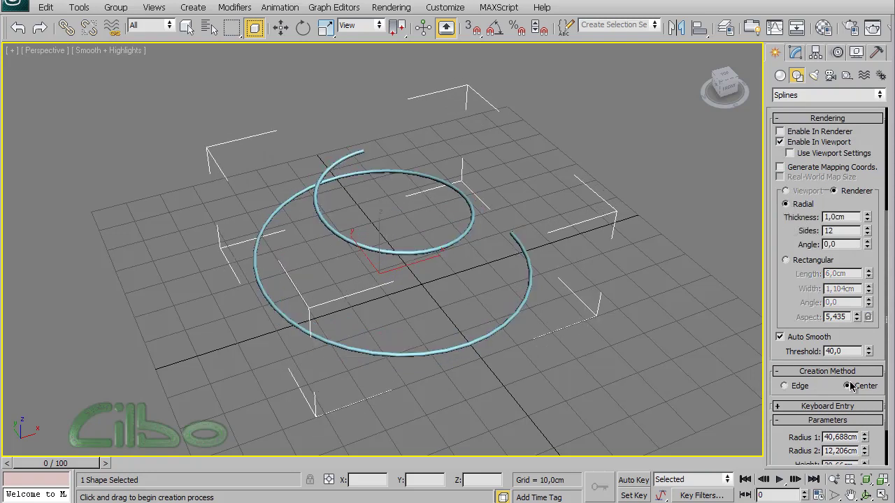
pyautogui.moveTo(834, 386); pyautogui.dragTo(844, 295)
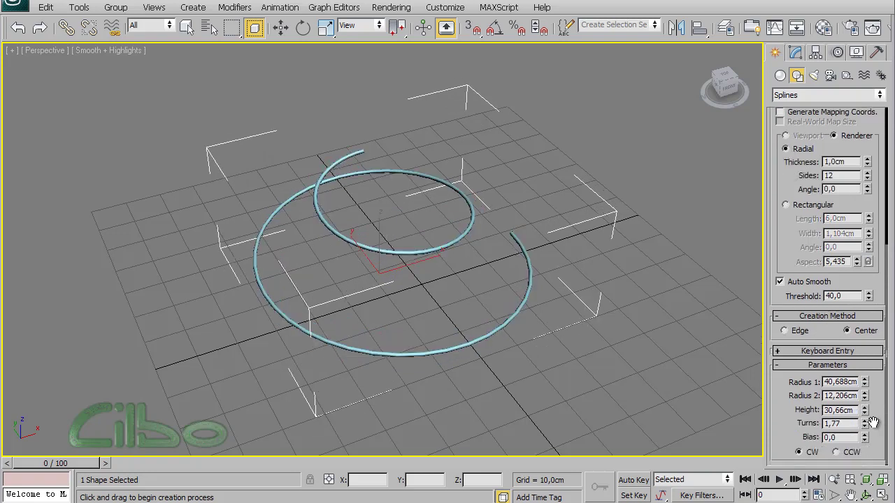
# Step: Set helix turns to 3.239, height 71.132 cm, base radius 37.84 cm, keeping clockwise winding
pyautogui.moveTo(865, 424); pyautogui.dragTo(861, 362)
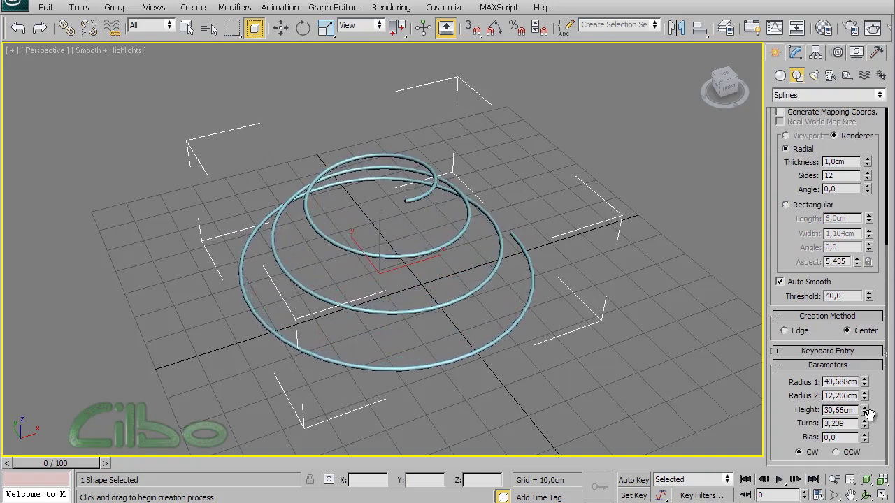
pyautogui.moveTo(866, 413); pyautogui.dragTo(865, 320)
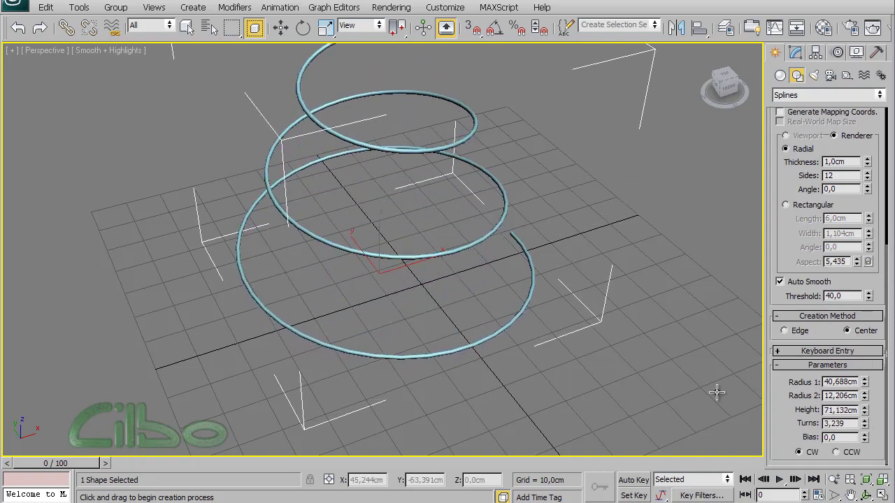
pyautogui.moveTo(631, 375)
pyautogui.keyDown('alt'); pyautogui.mouseDown(button='middle')
pyautogui.moveTo(657, 398)
pyautogui.moveTo(597, 364)
pyautogui.moveTo(669, 385)
pyautogui.moveTo(654, 409)
pyautogui.moveTo(649, 394)
pyautogui.mouseUp(button='middle'); pyautogui.keyUp('alt')
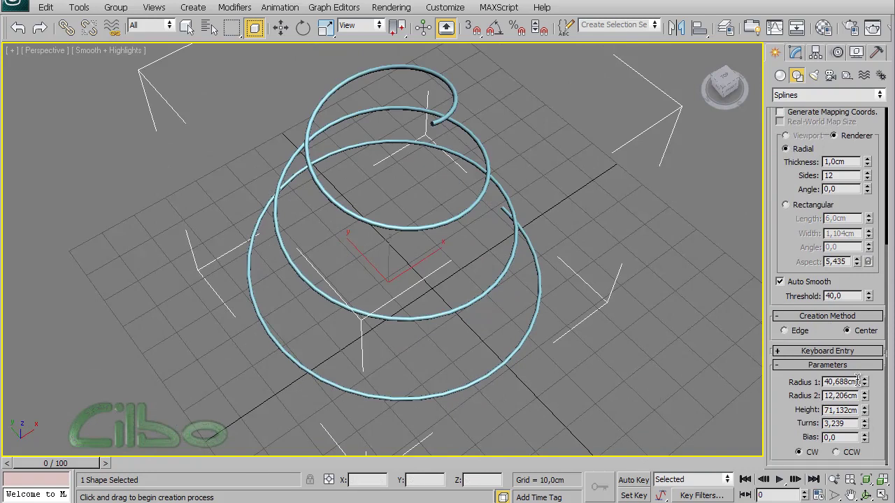
pyautogui.moveTo(866, 384)
pyautogui.mouseDown()
pyautogui.moveTo(866, 424)
pyautogui.moveTo(866, 390)
pyautogui.mouseUp()
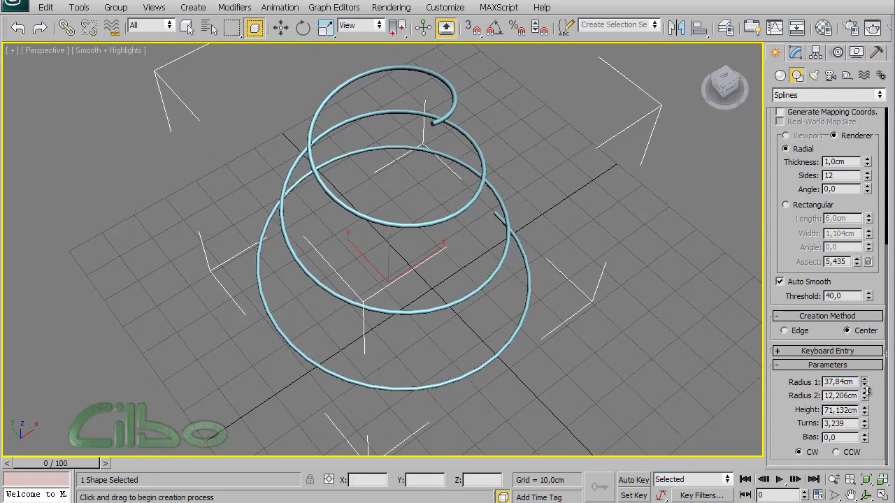
pyautogui.click(836, 453)
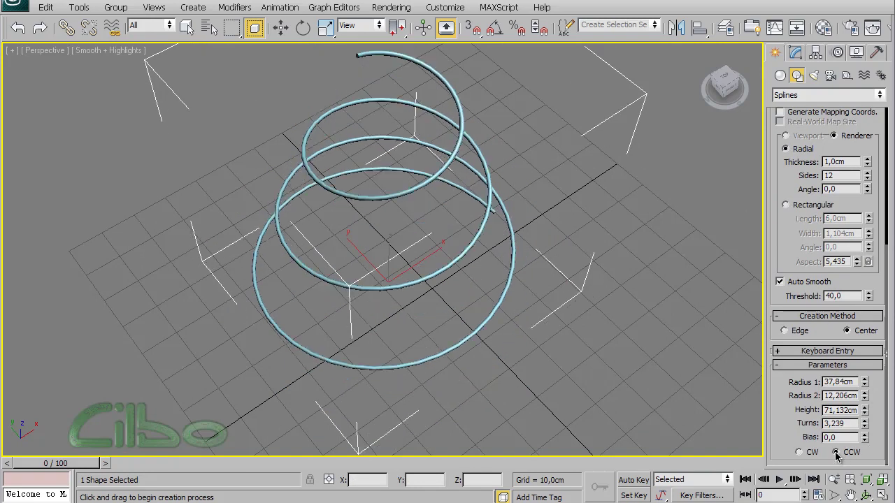
pyautogui.click(801, 454)
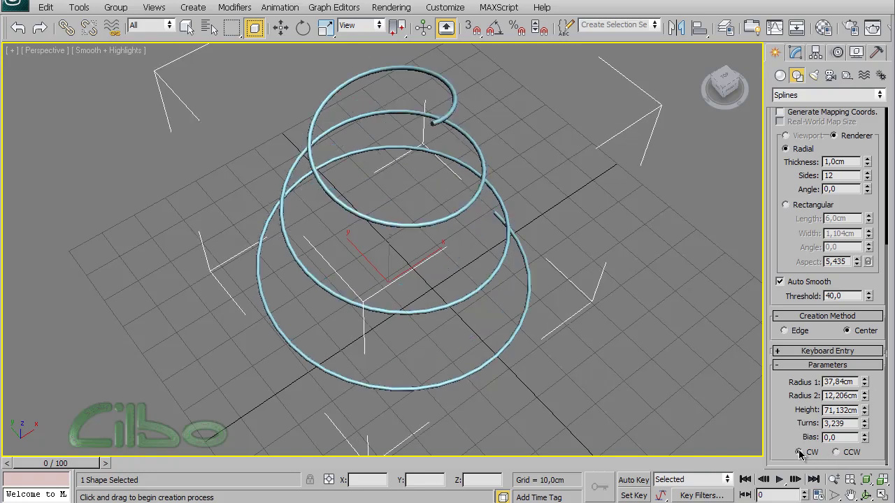
pyautogui.moveTo(583, 353)
pyautogui.keyDown('alt'); pyautogui.mouseDown(button='middle')
pyautogui.moveTo(589, 310)
pyautogui.moveTo(535, 295)
pyautogui.moveTo(579, 291)
pyautogui.moveTo(590, 325)
pyautogui.mouseUp(button='middle'); pyautogui.keyUp('alt')
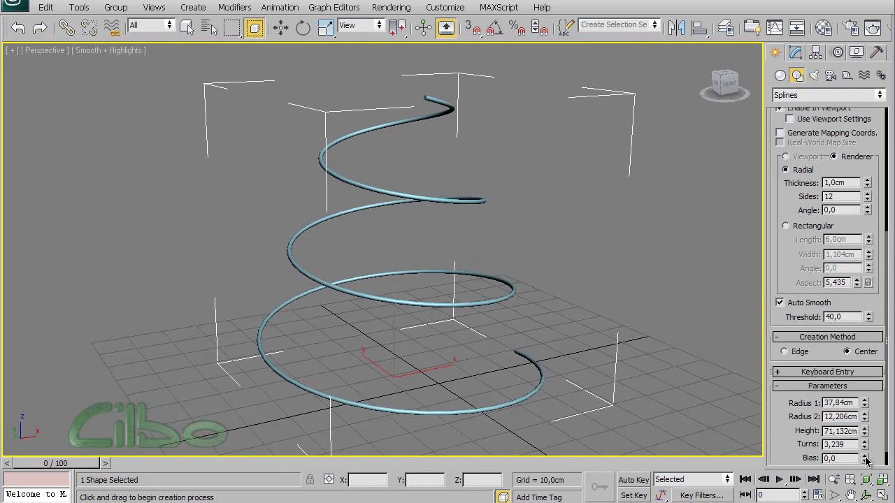
# Step: Set the helix bias to 0.02 and restore the four-viewport layout with Alt+W
pyautogui.moveTo(866, 459)
pyautogui.mouseDown()
pyautogui.moveTo(862, 384)
pyautogui.moveTo(865, 483)
pyautogui.moveTo(863, 378)
pyautogui.moveTo(864, 500)
pyautogui.moveTo(864, 490)
pyautogui.mouseUp()
pyautogui.moveTo(881, 448)
pyautogui.mouseDown()
pyautogui.moveTo(884, 414)
pyautogui.moveTo(885, 456)
pyautogui.mouseUp()
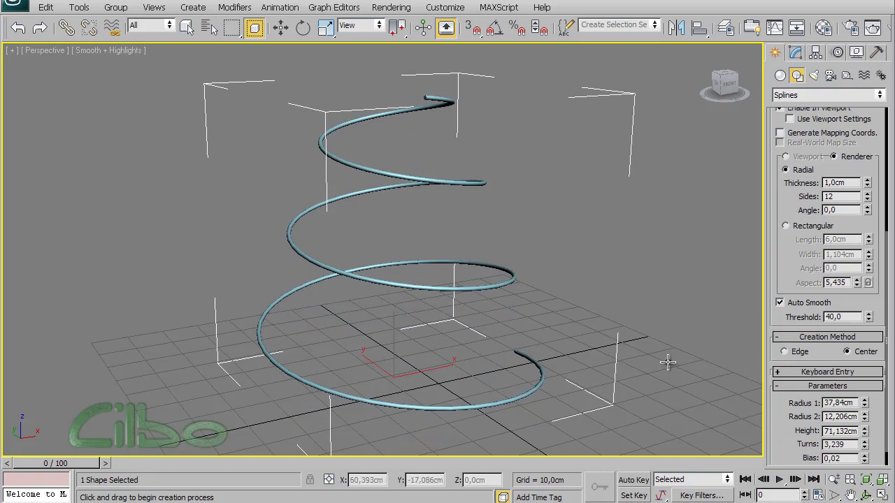
pyautogui.hotkey('alt', 'w')
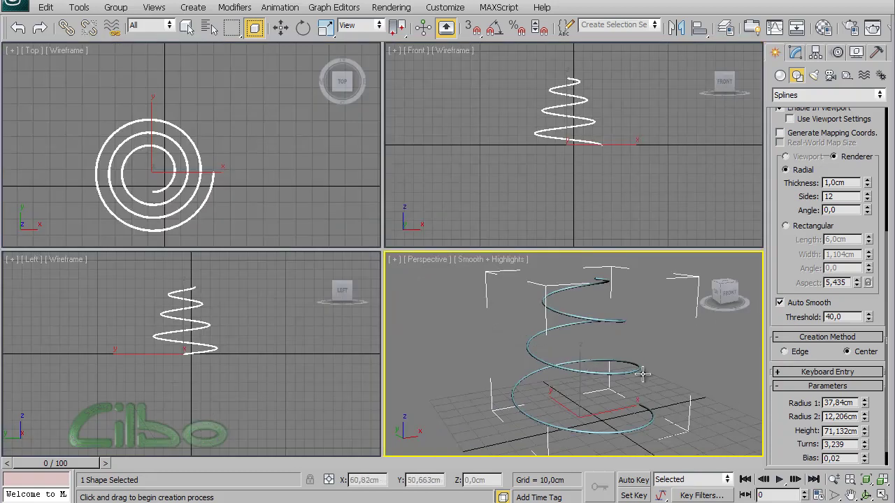
# Step: Delete Helix01 and zoom extents all viewports to the empty grid
pyautogui.keyDown('alt'); pyautogui.moveTo(685, 362); pyautogui.dragTo(651, 364, button='middle'); pyautogui.keyUp('alt')
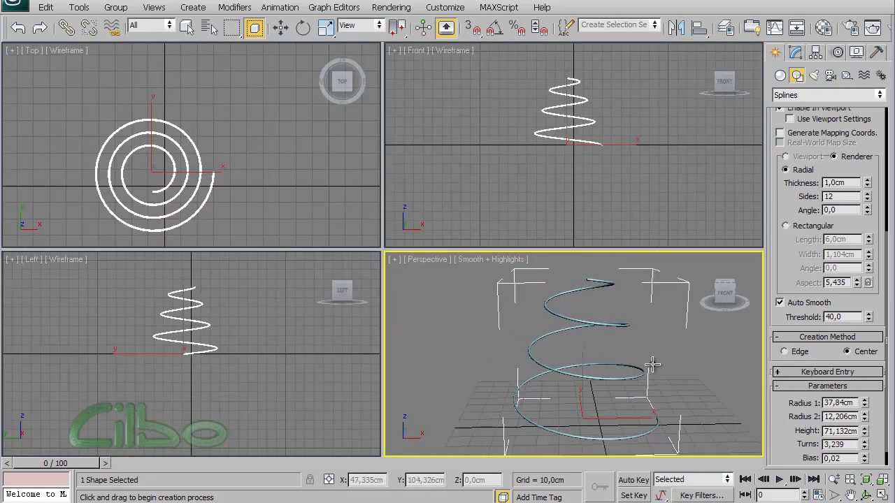
pyautogui.press('Delete')
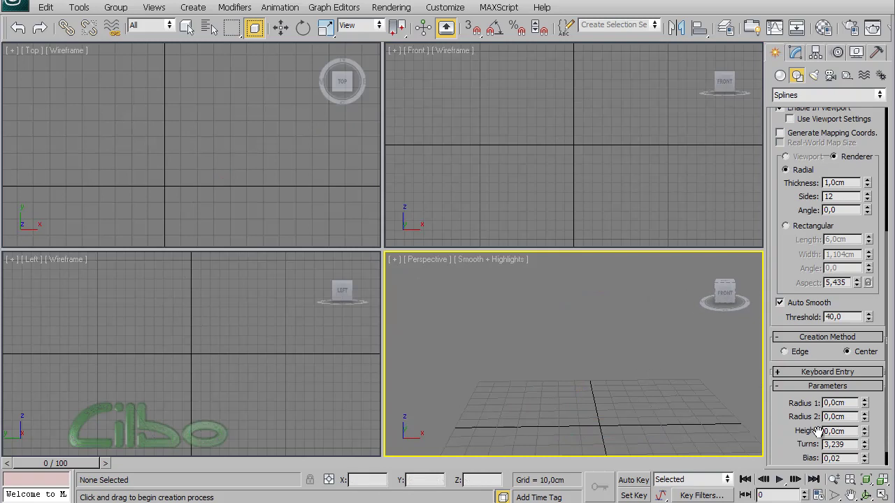
pyautogui.click(882, 479)
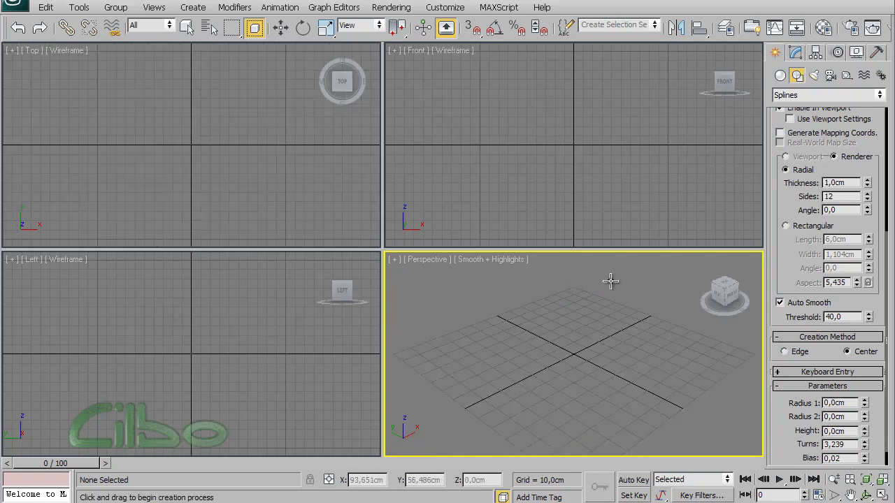
pyautogui.scroll(3, 770, 178)
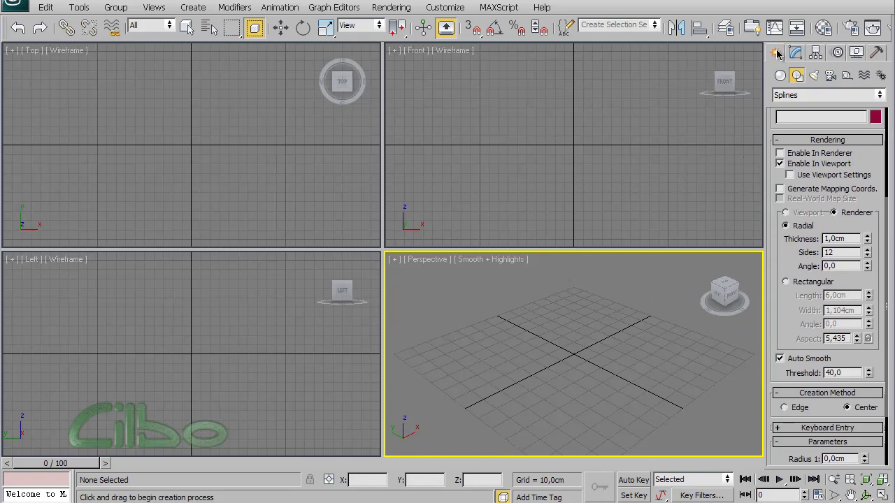